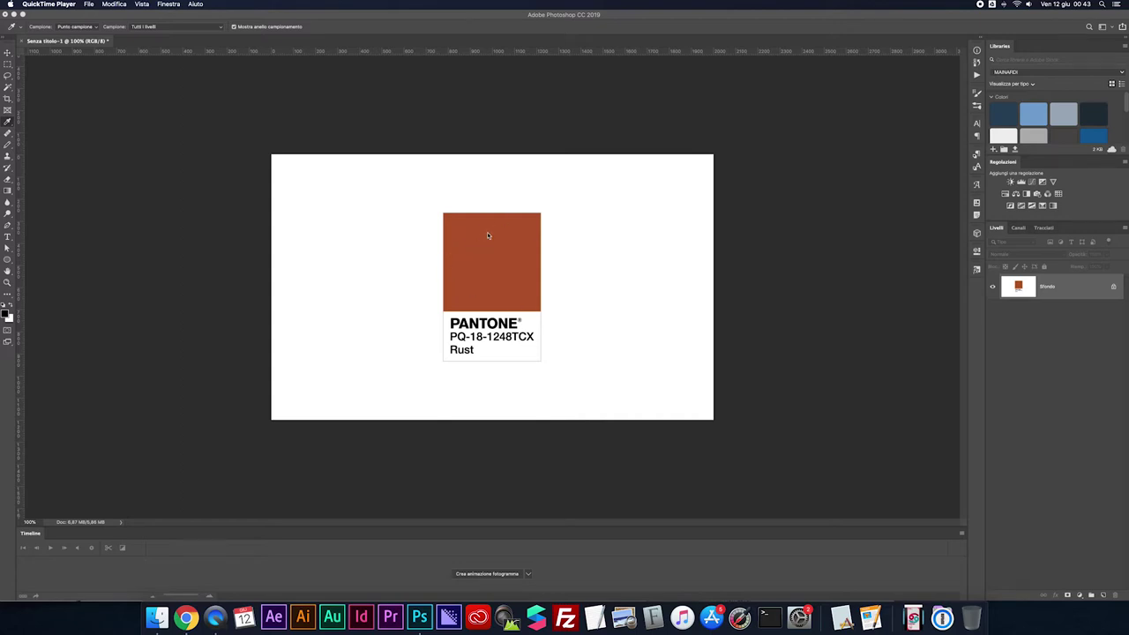
Sample the rust swatch as foreground, set background to 393232, and add empty layer Livello 1.
click(7, 122)
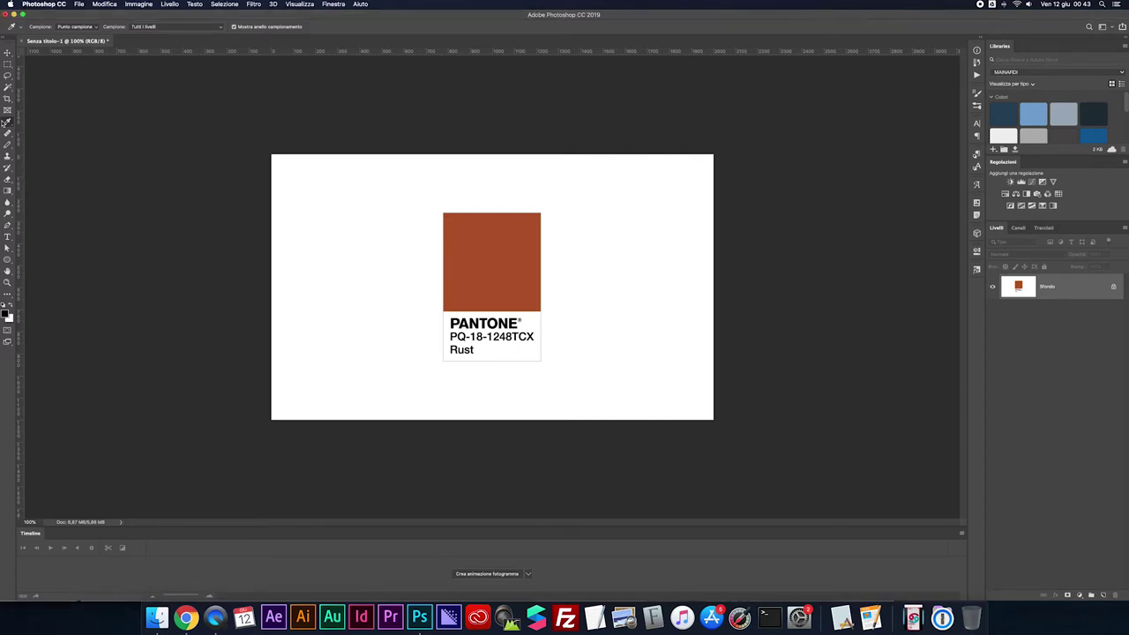
click(501, 256)
click(9, 319)
click(754, 362)
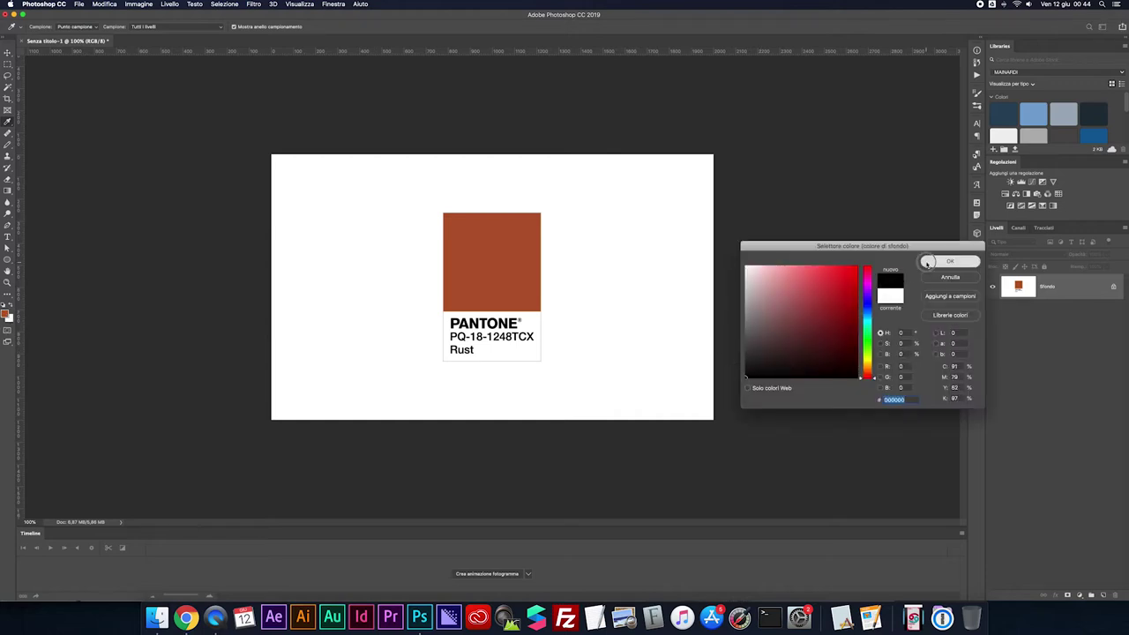
click(948, 261)
key(super+shift+n)
key(Return)
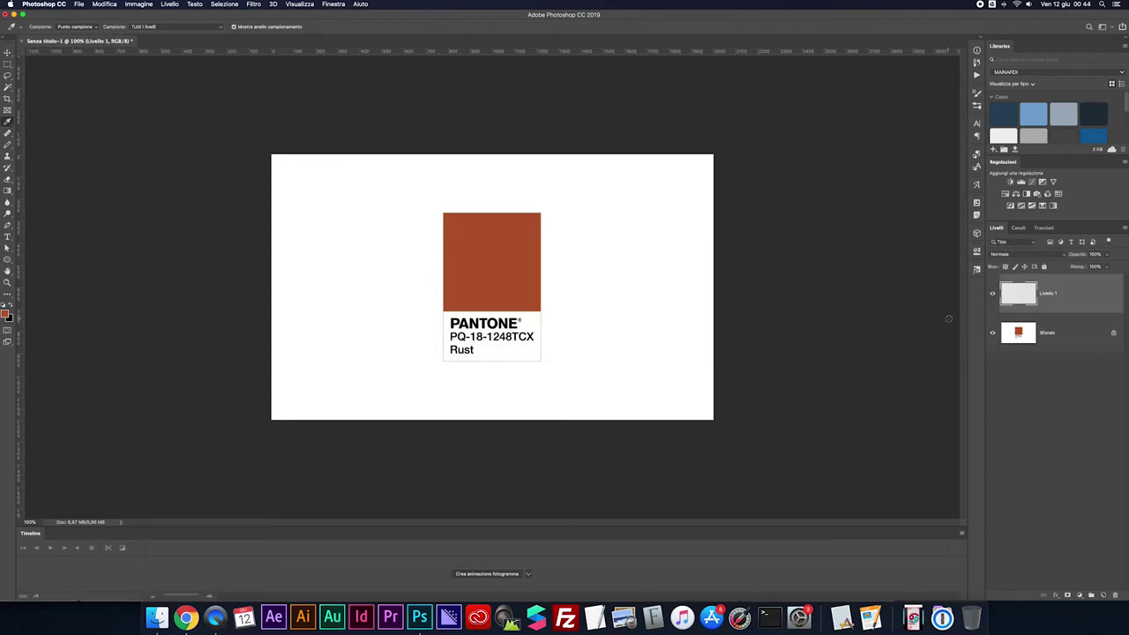
Fill Livello 1 with rust-and-dark clouds using Filtro > Rendering > Nuvole.
click(255, 4)
mouse_move(266, 151)
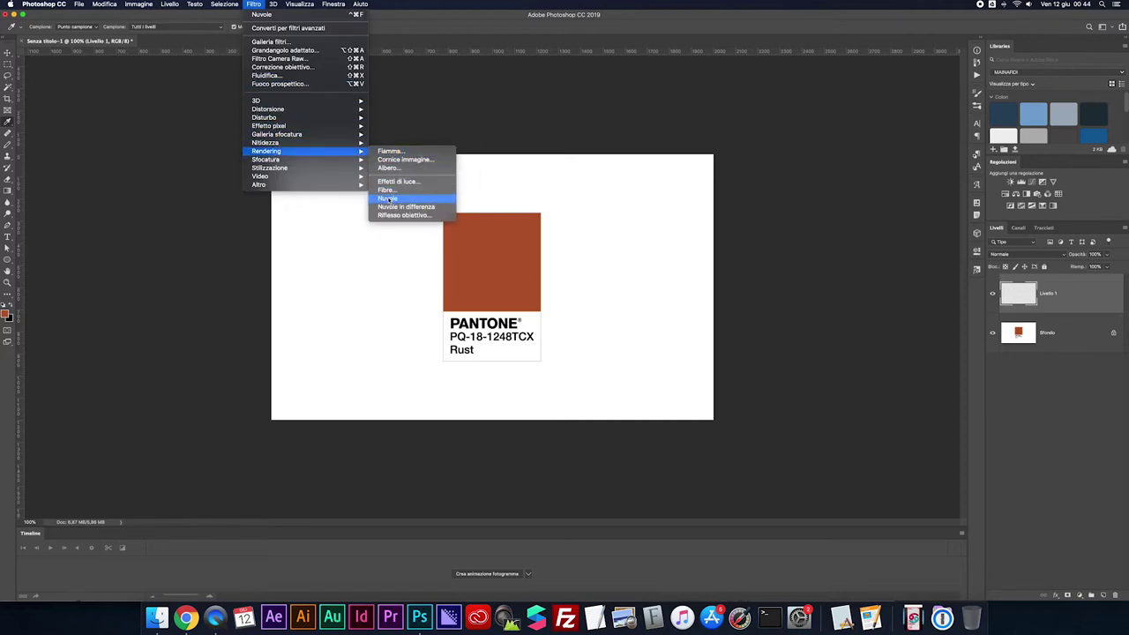
click(404, 182)
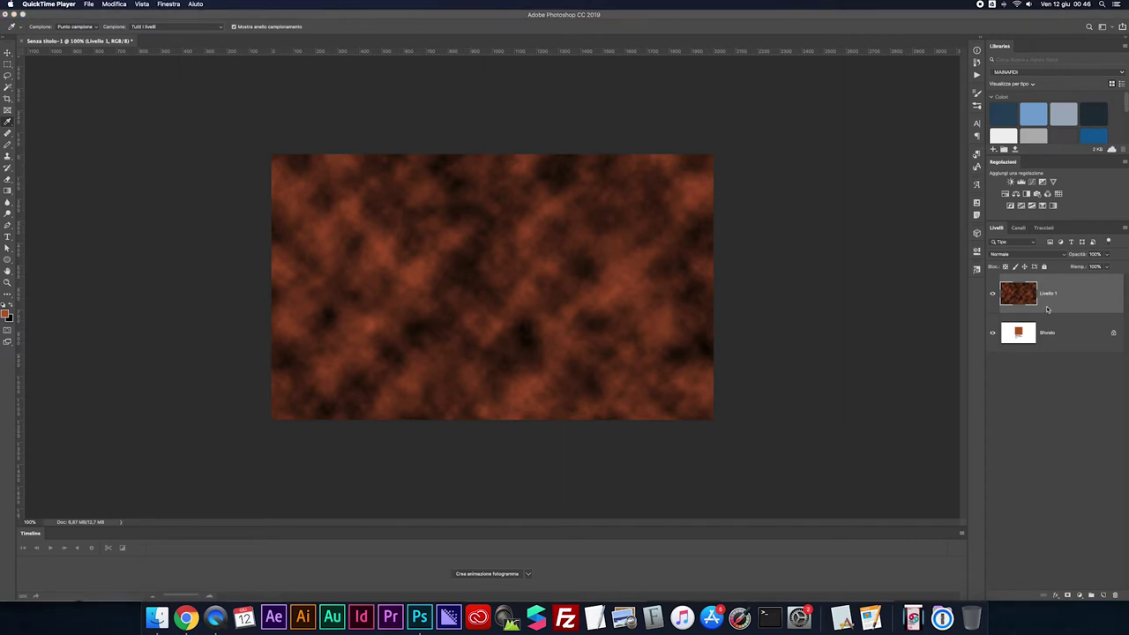
Convert the Livello 1 cloud layer into a smart object (Converti in oggetto avanzato).
right_click(1048, 300)
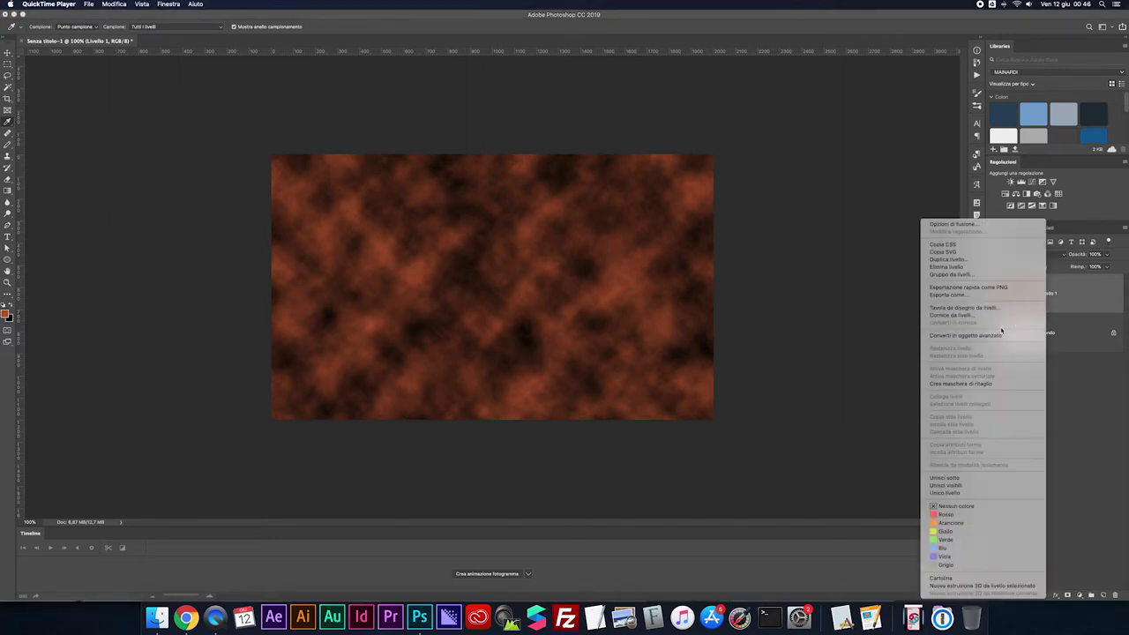
click(948, 335)
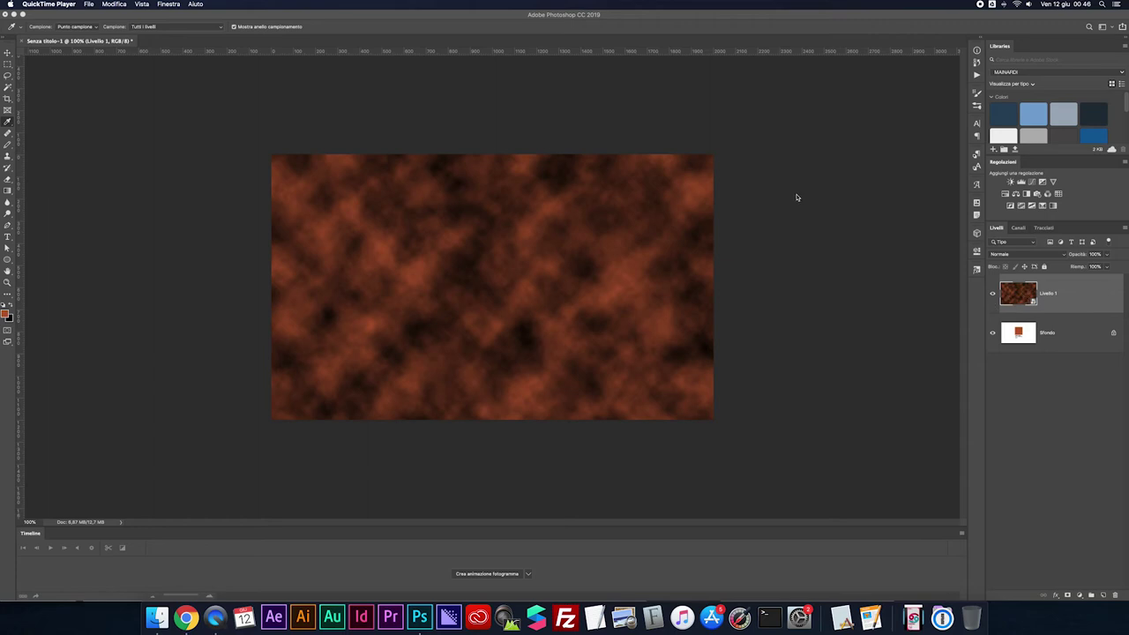
click(171, 85)
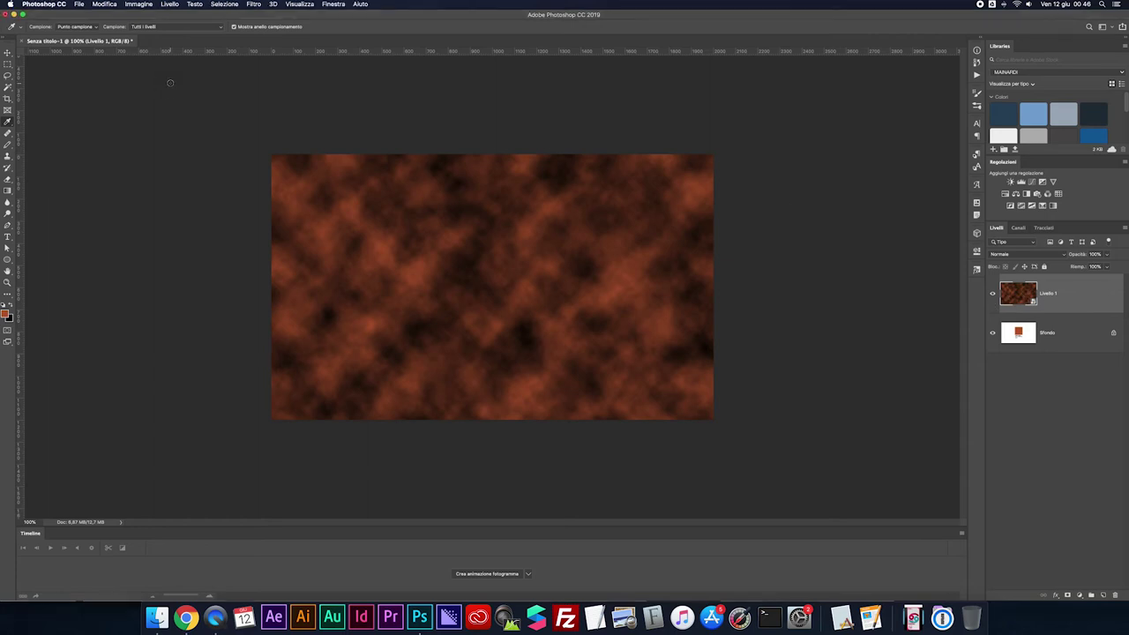
click(8, 54)
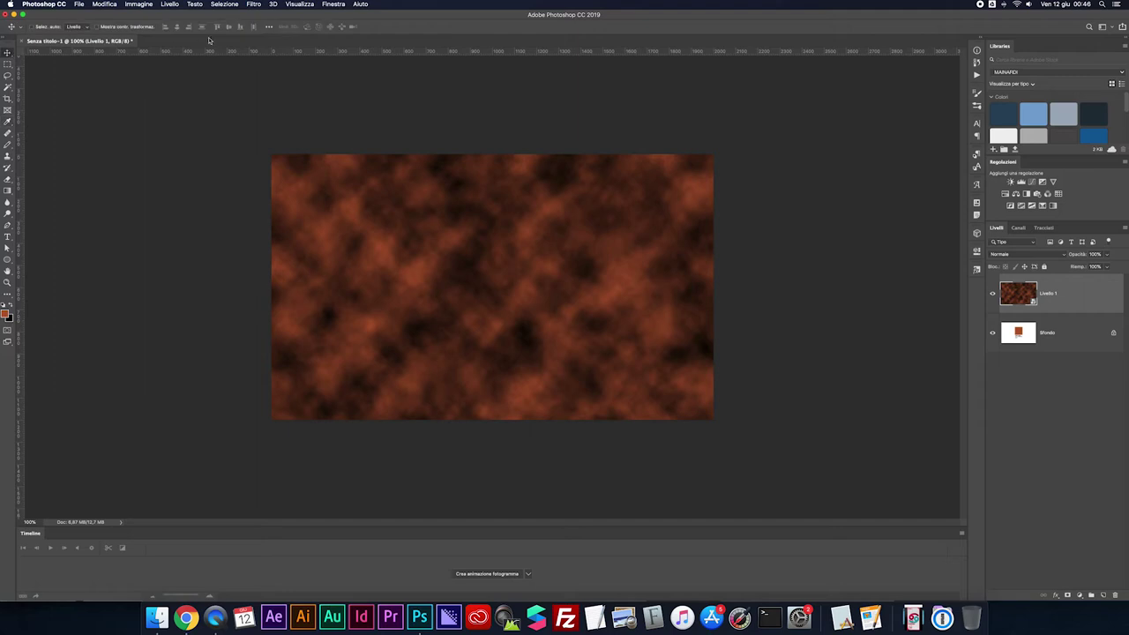
click(253, 4)
Apply a Granulosità smart filter from Texture with Intensità 40 and Contrasto lowered to 45.
click(276, 42)
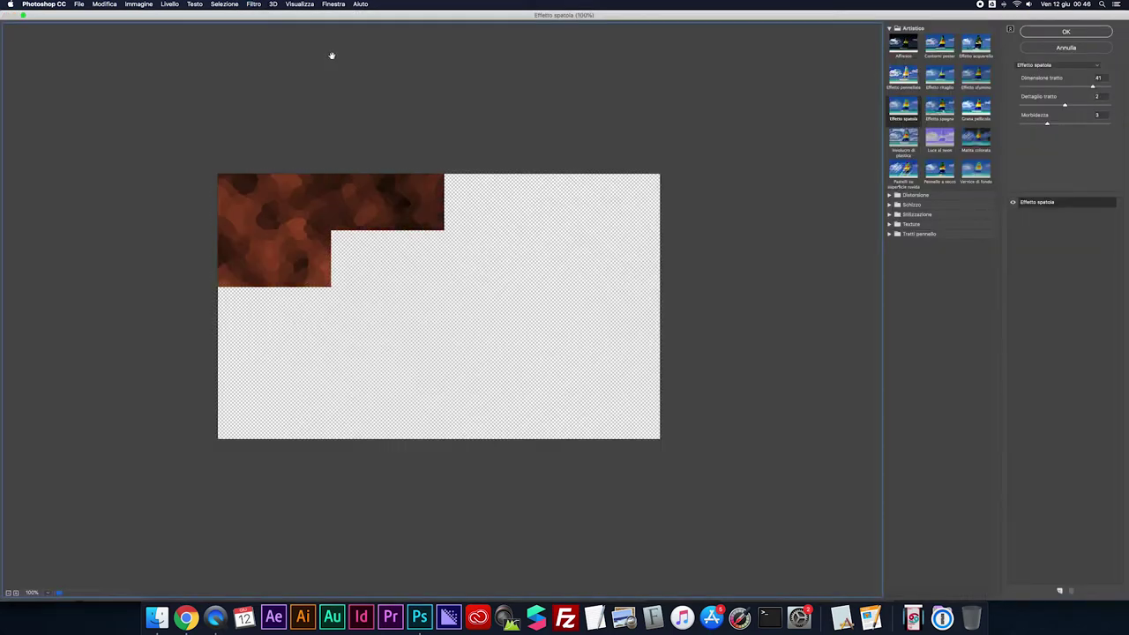
click(889, 224)
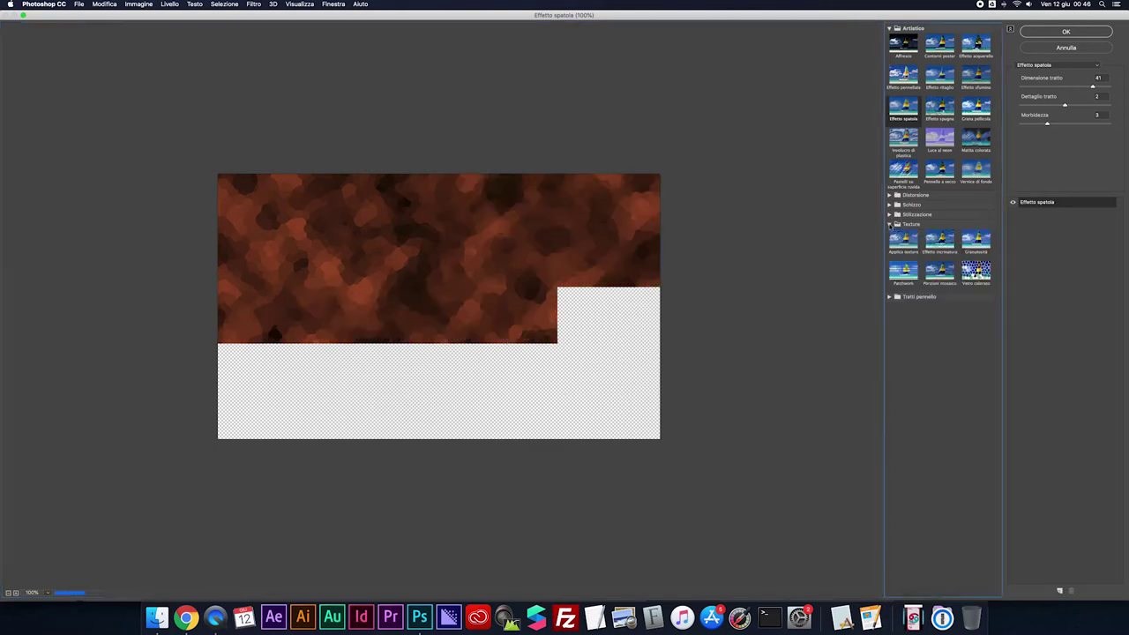
click(975, 239)
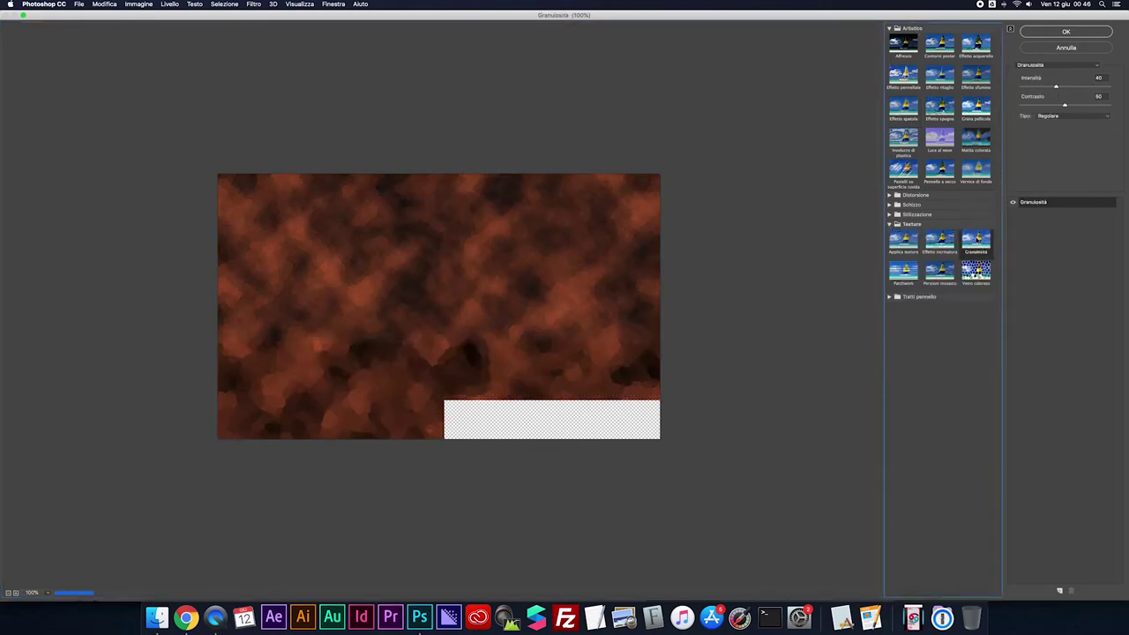
key(ctrl+plus)
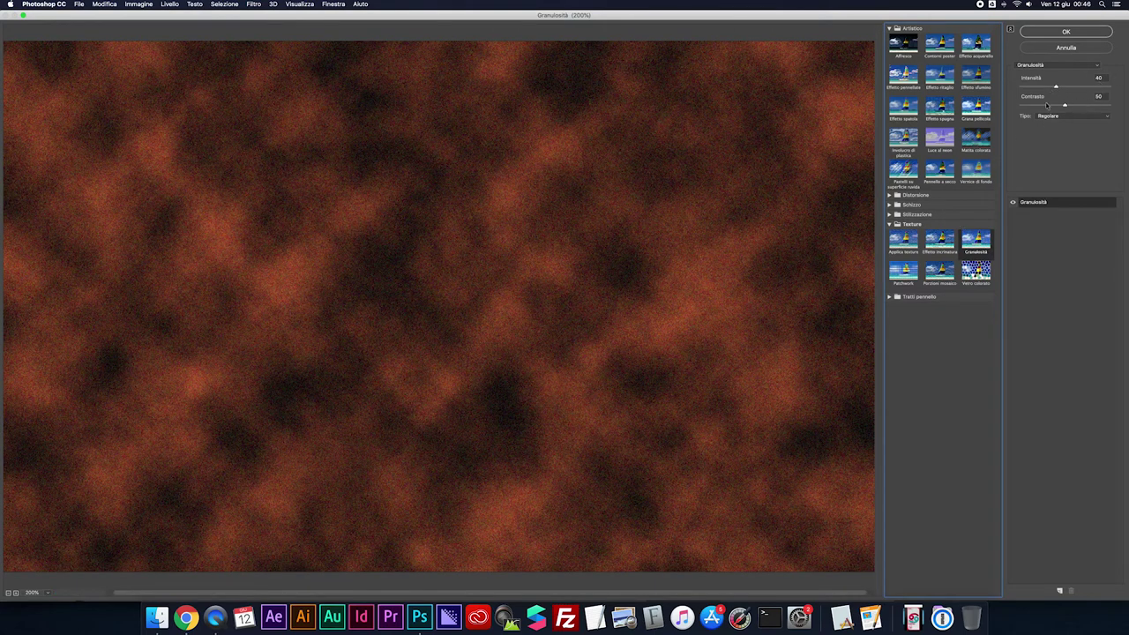
drag(1064, 106, 1061, 107)
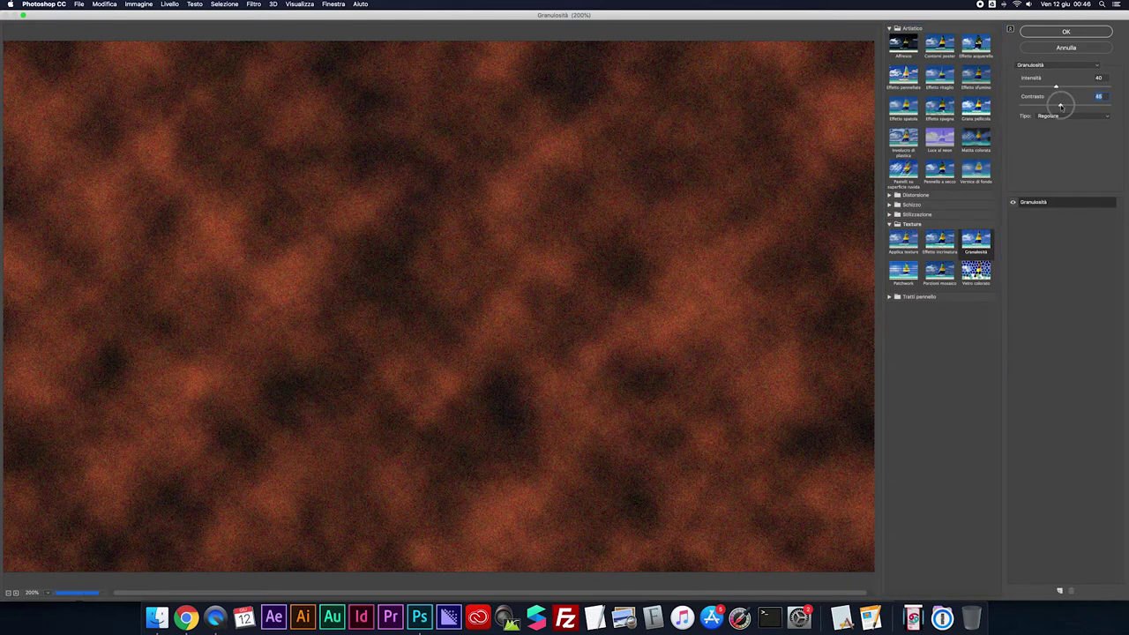
click(1052, 33)
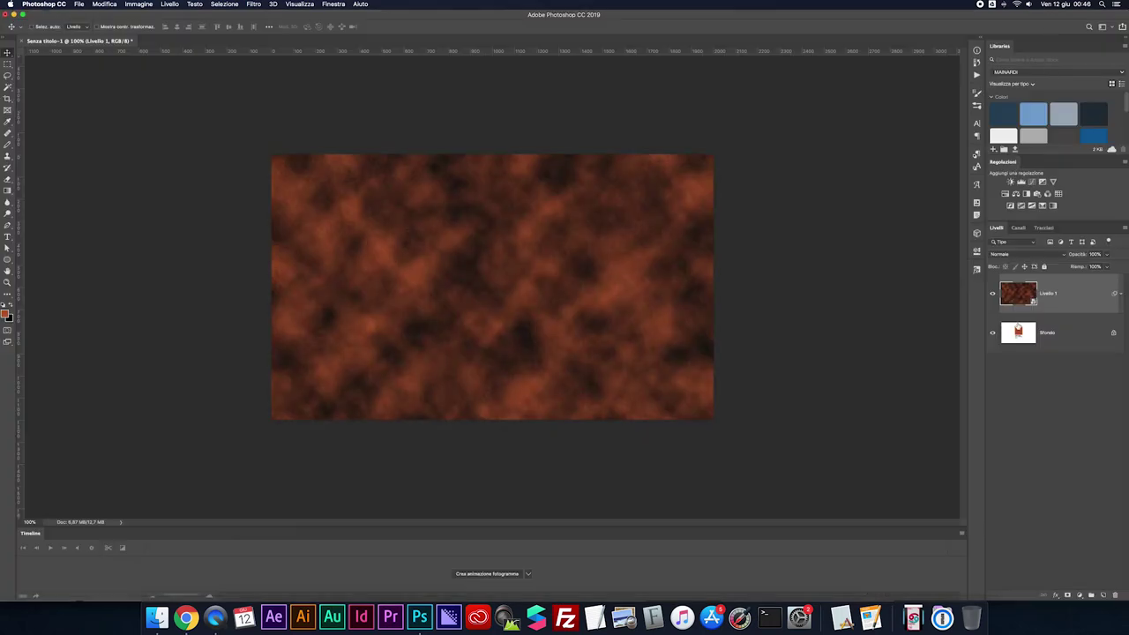
Add a Maschera di contrasto smart filter with Fattore about 101%, Raggio 45, Soglia 15.
click(1120, 293)
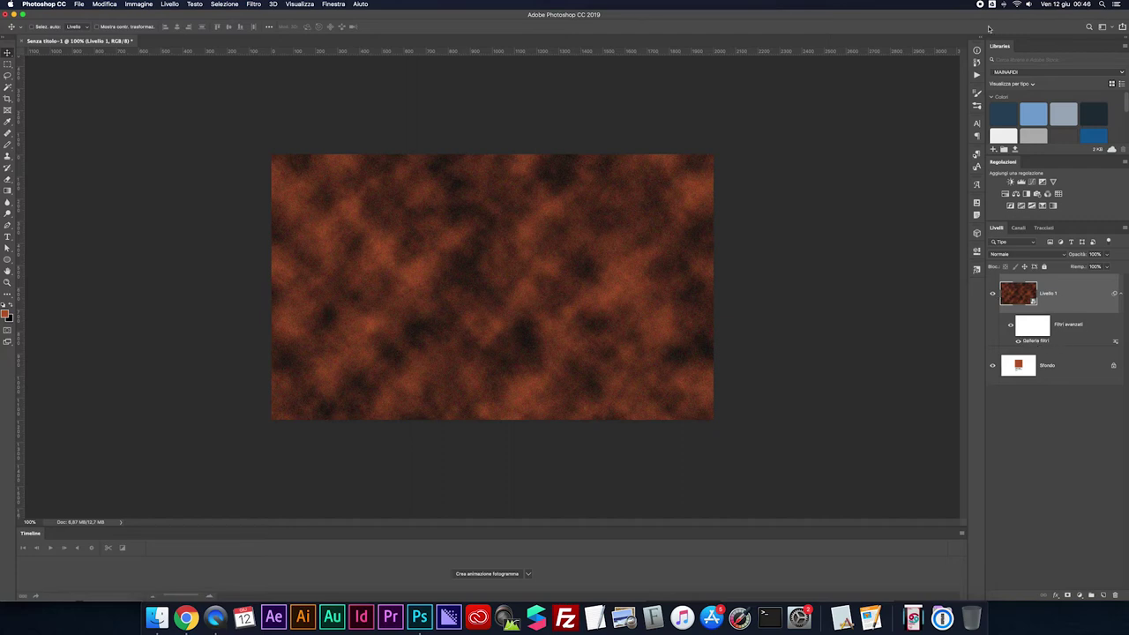
click(253, 3)
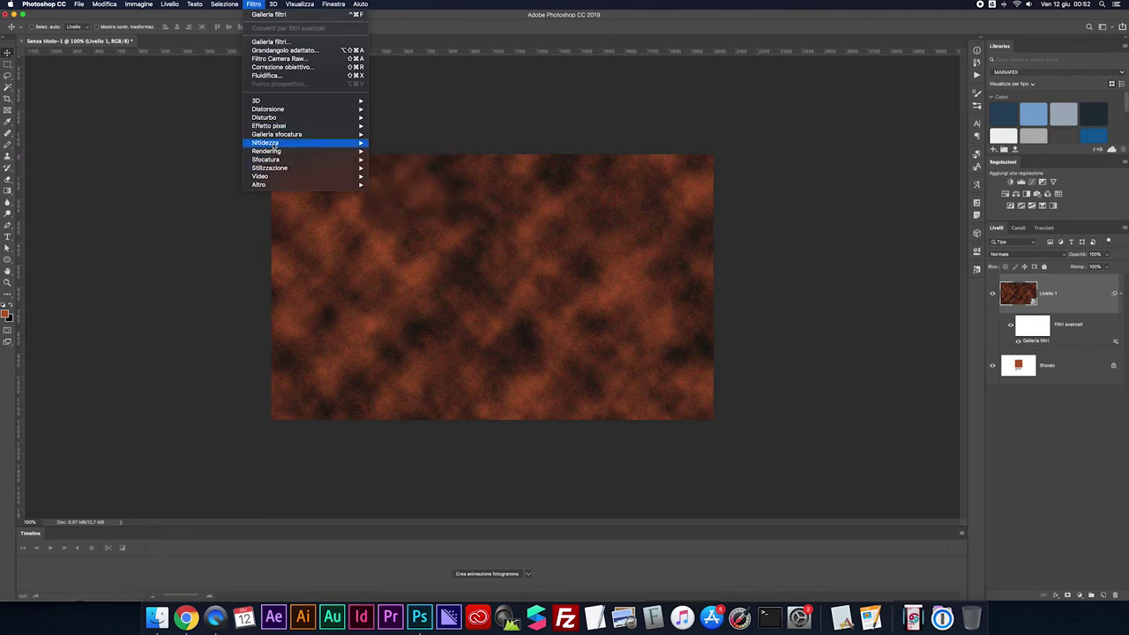
click(438, 151)
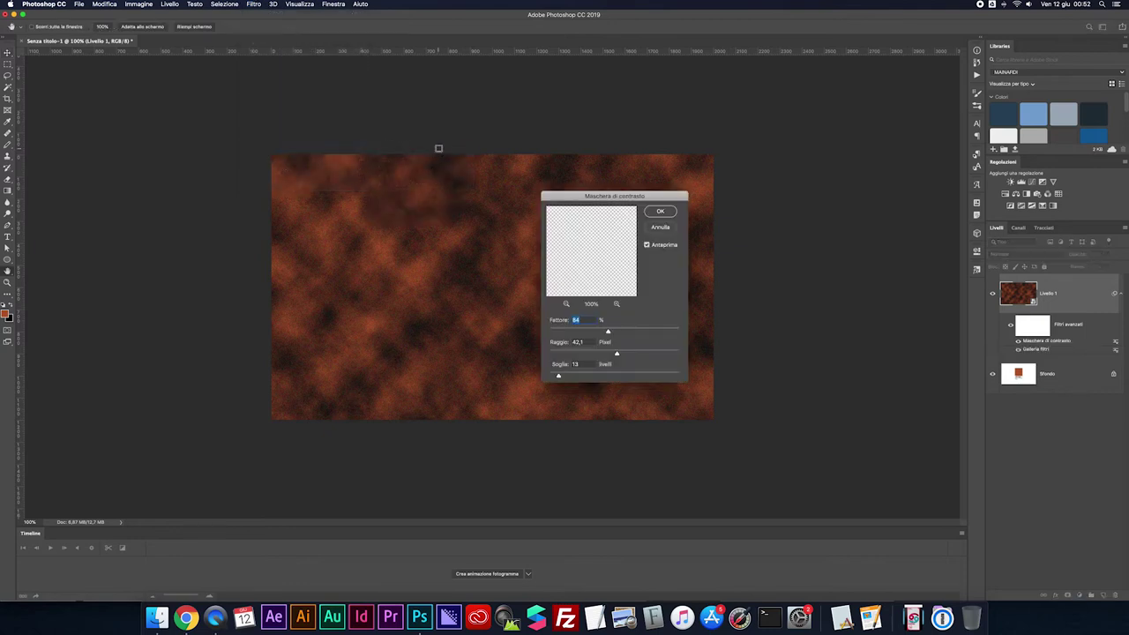
drag(607, 331, 622, 331)
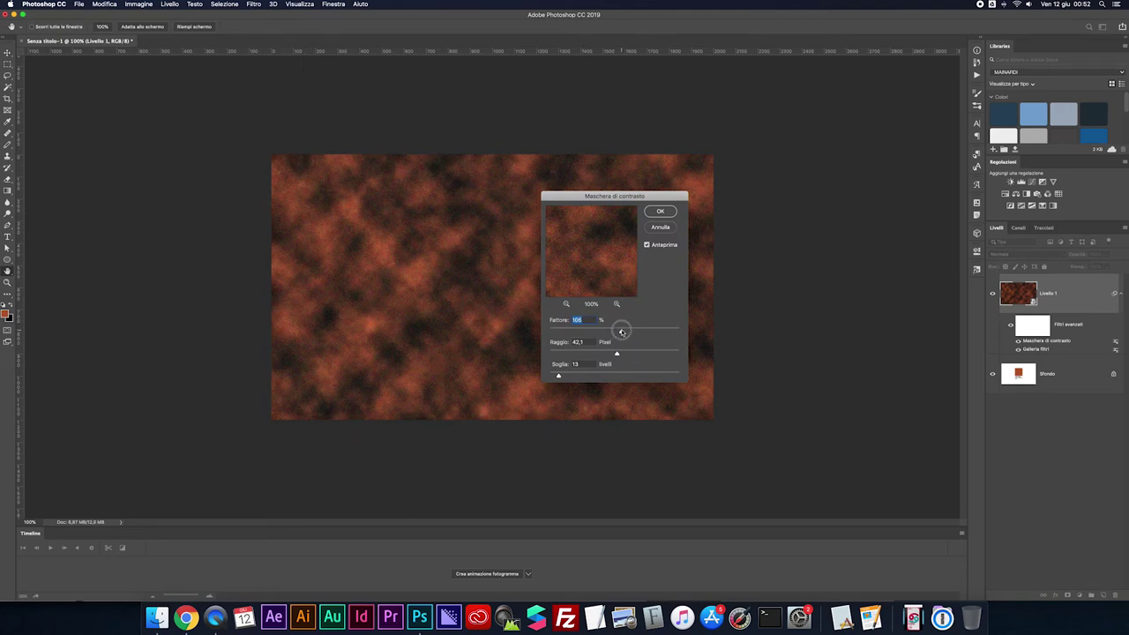
drag(616, 354, 619, 353)
text(4)
click(576, 363)
text(10)
key(BackSpace)
text(5)
click(661, 212)
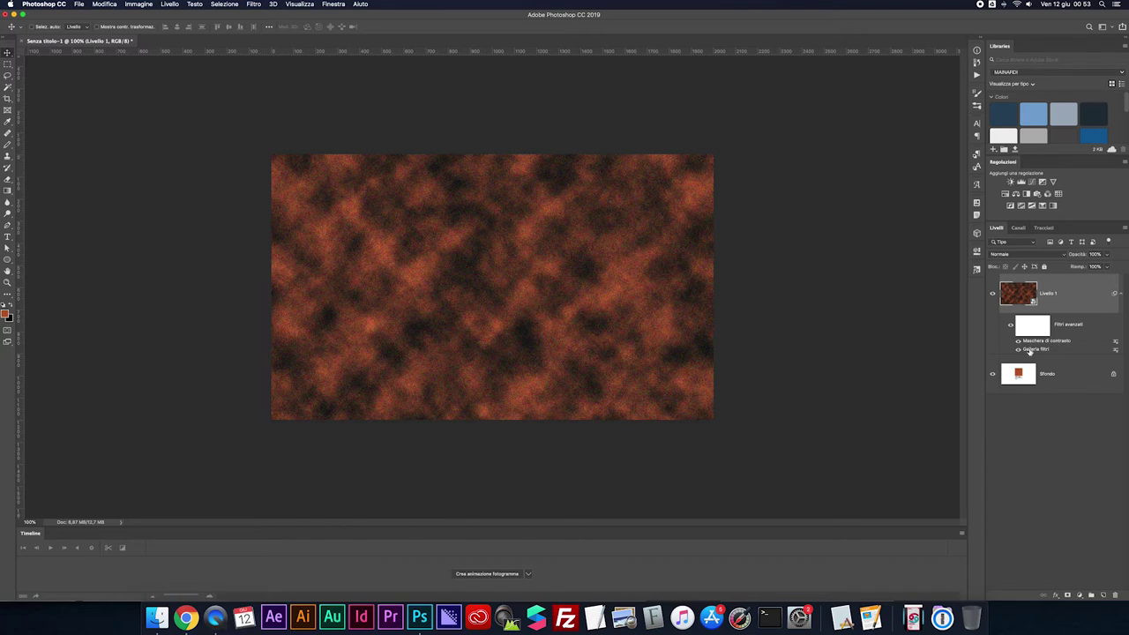
Add an Effetto sfumino smart filter with Lunghezza tratto 2, Zona di luce 2, reduced Intensità.
click(1018, 347)
click(1019, 349)
click(253, 4)
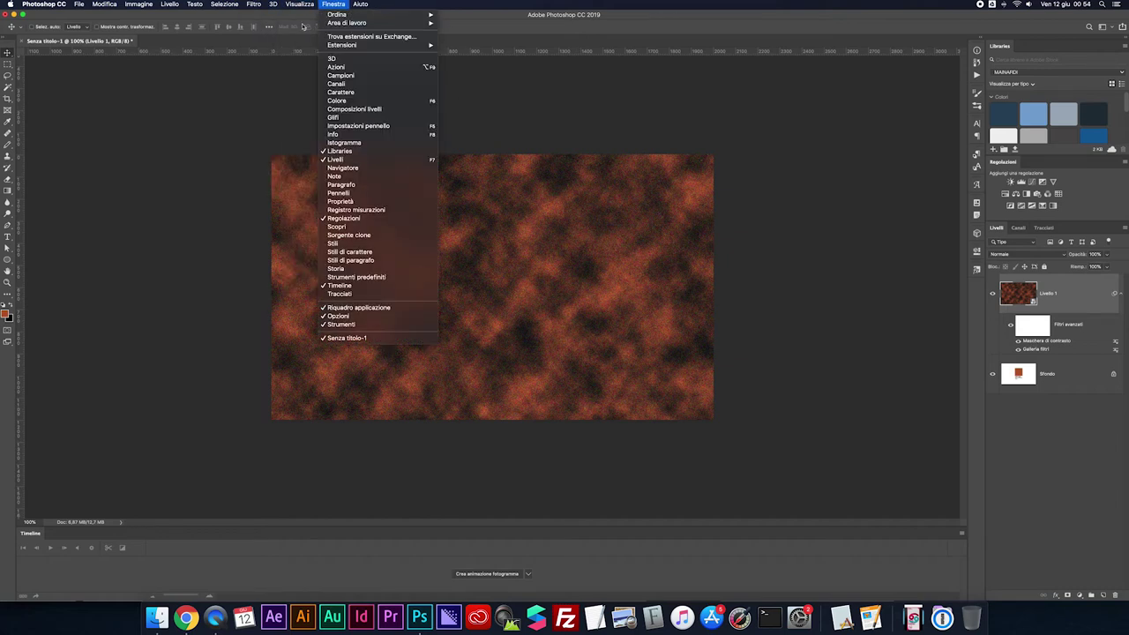
click(265, 45)
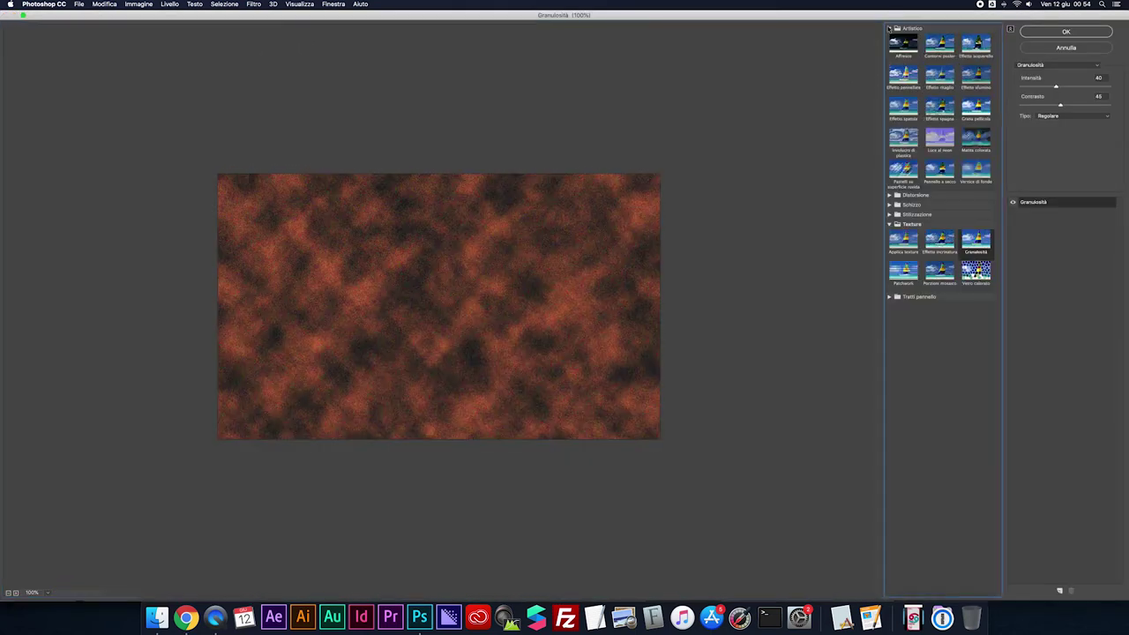
click(974, 77)
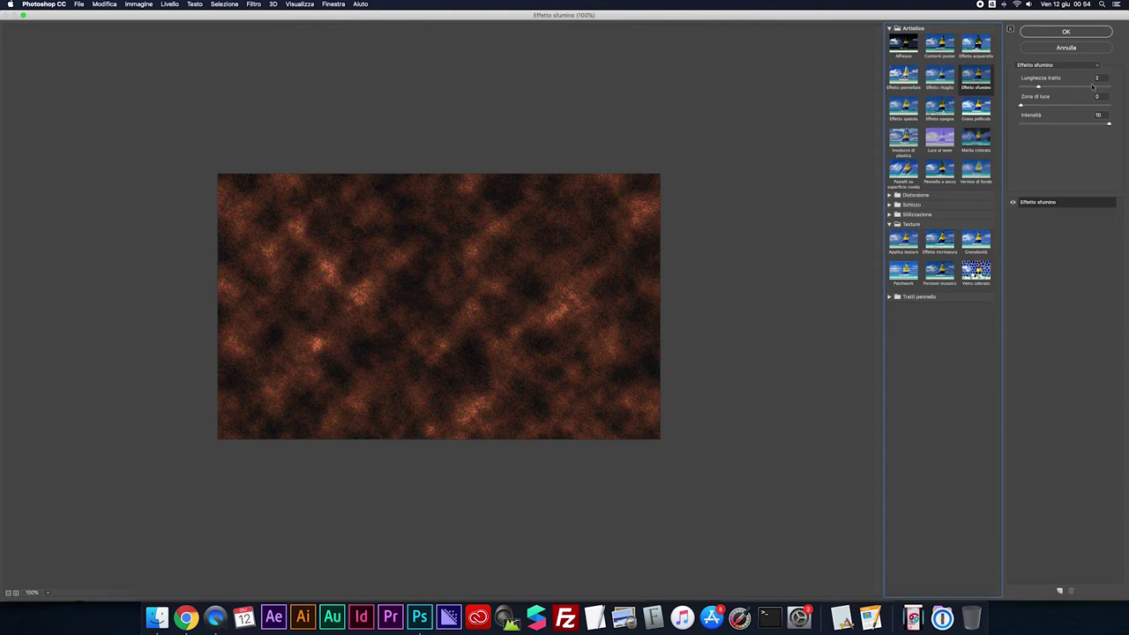
drag(1022, 105, 1028, 105)
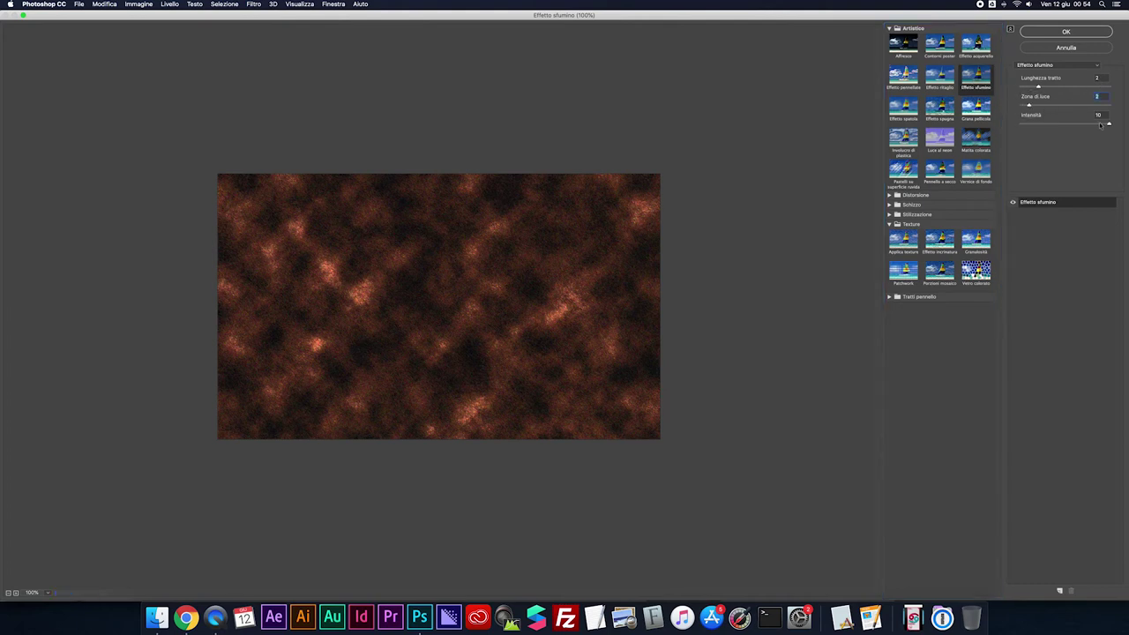
drag(1110, 124, 1068, 124)
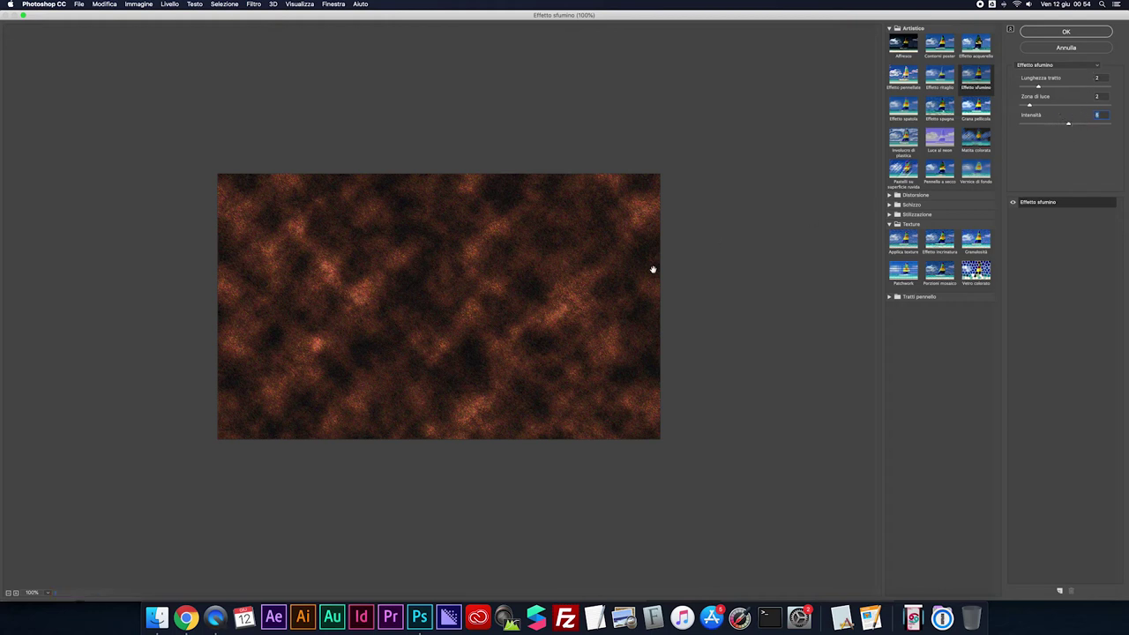
click(1055, 33)
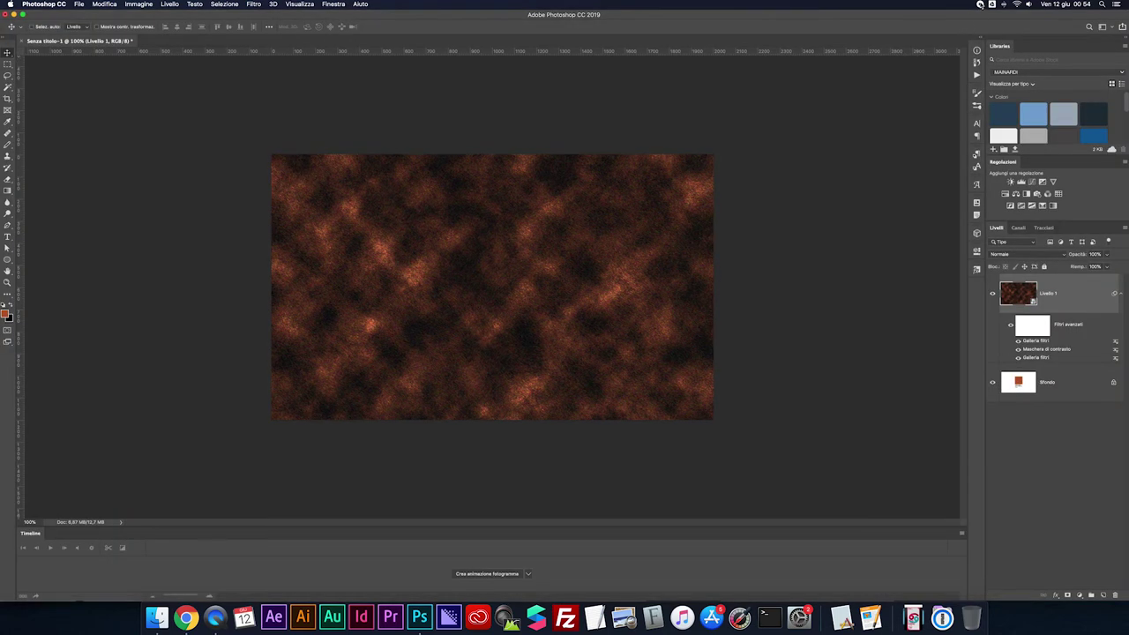
Add an Aggiungi disturbo smart filter at Quantità 8%, Gaussiana, Monocromatico.
click(254, 3)
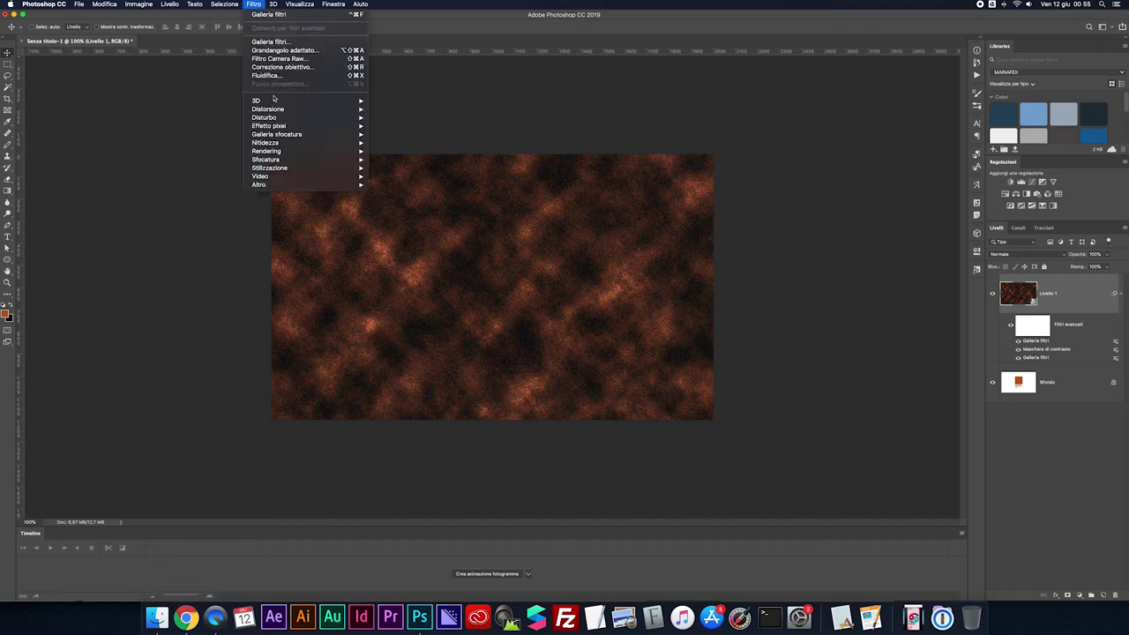
mouse_move(263, 117)
click(399, 119)
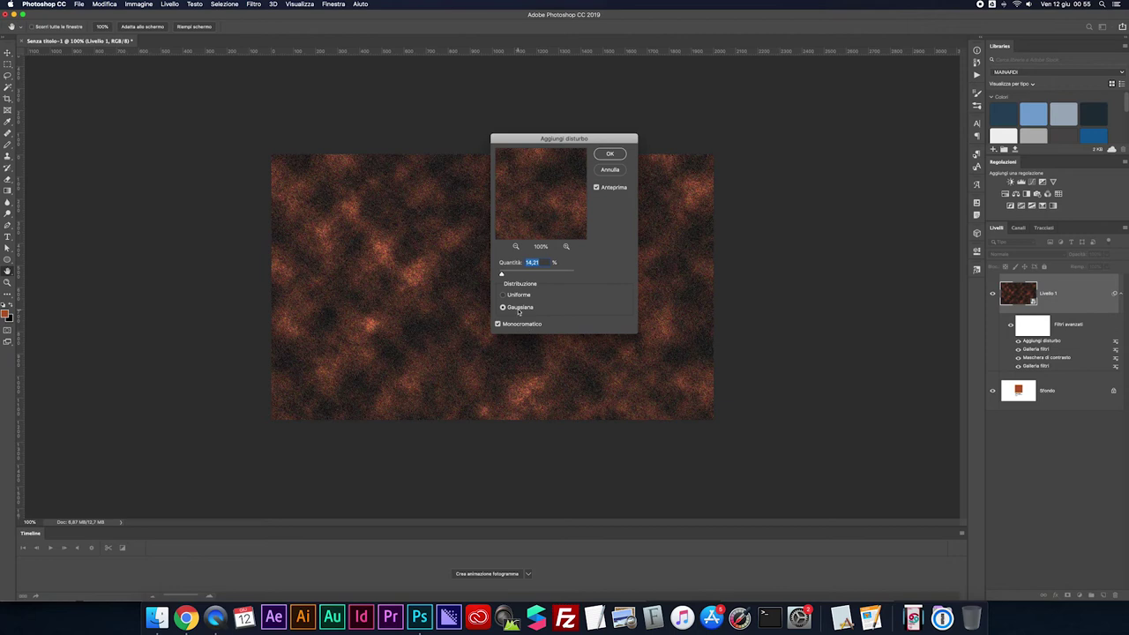
drag(501, 275, 506, 277)
text(8)
click(597, 187)
click(597, 188)
click(610, 154)
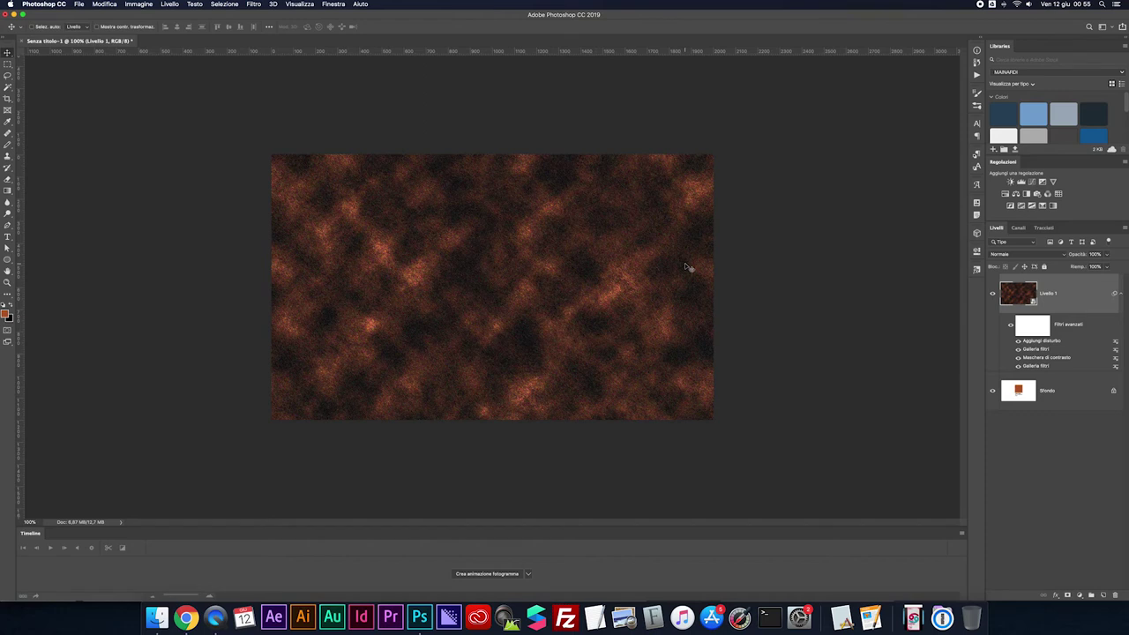
Add an Applica texture smart filter using Arenaria at 200% scaling with slightly lowered relief.
click(253, 4)
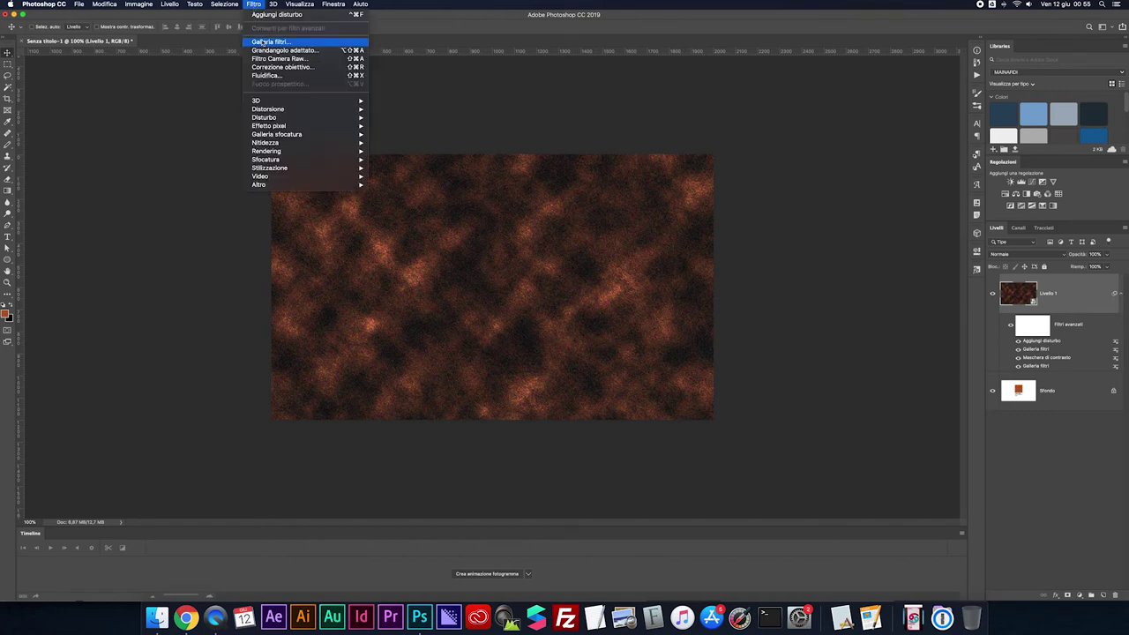
click(274, 42)
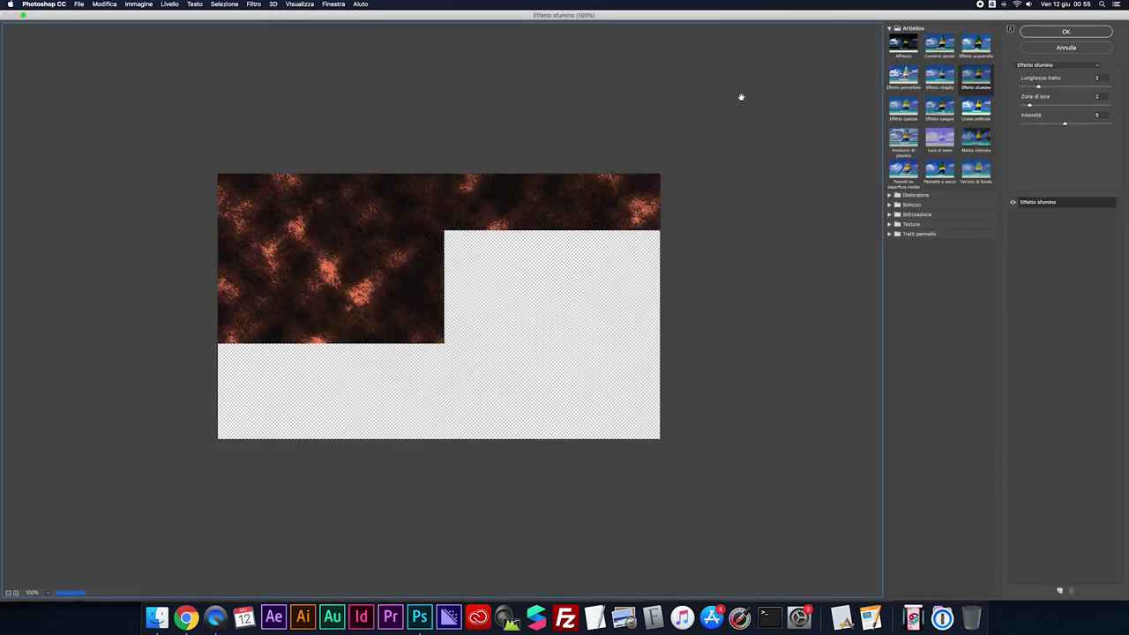
click(889, 224)
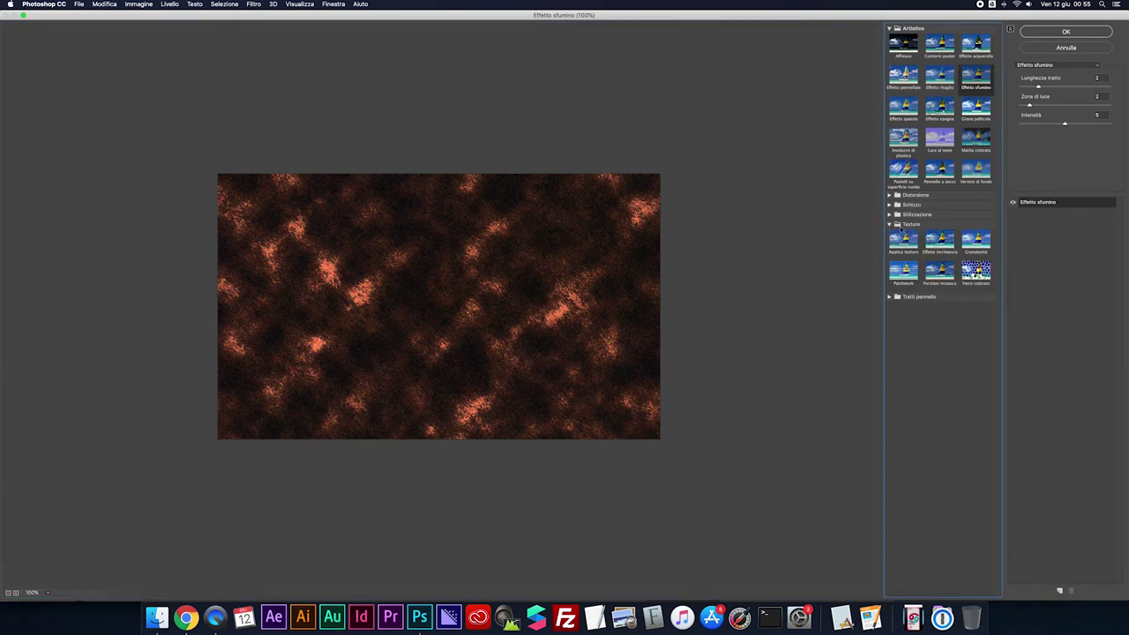
click(901, 245)
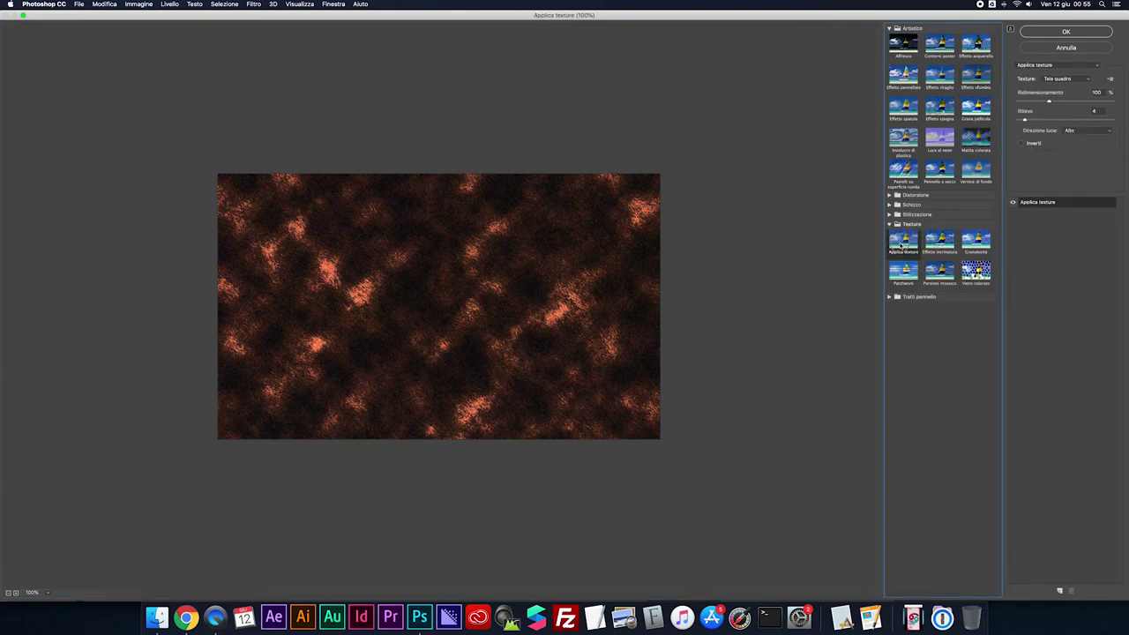
click(1055, 78)
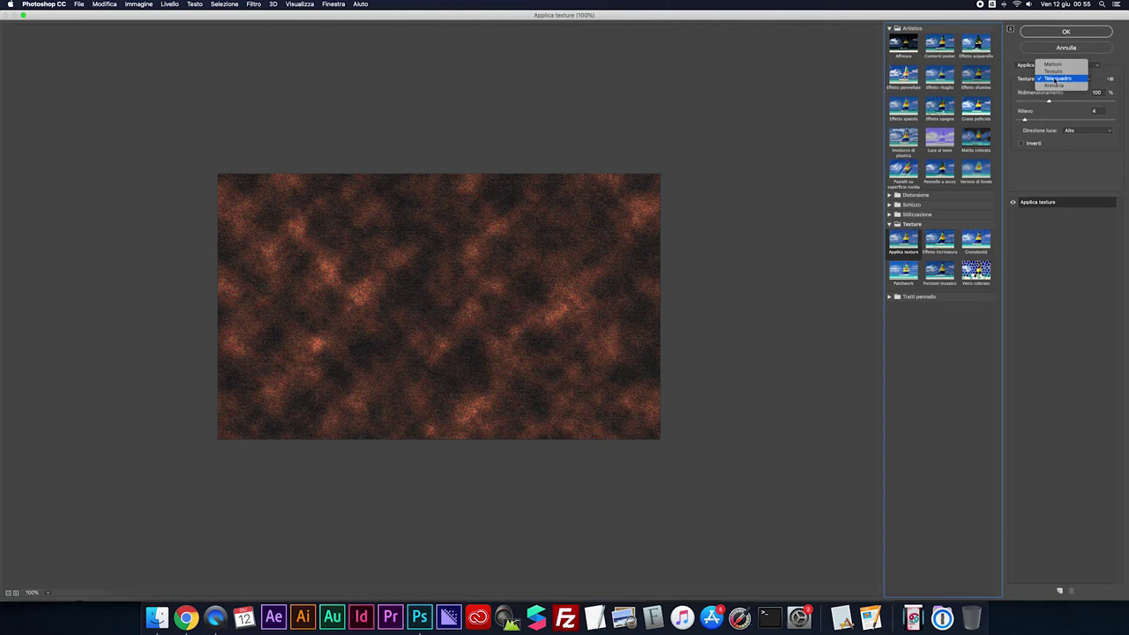
click(1067, 79)
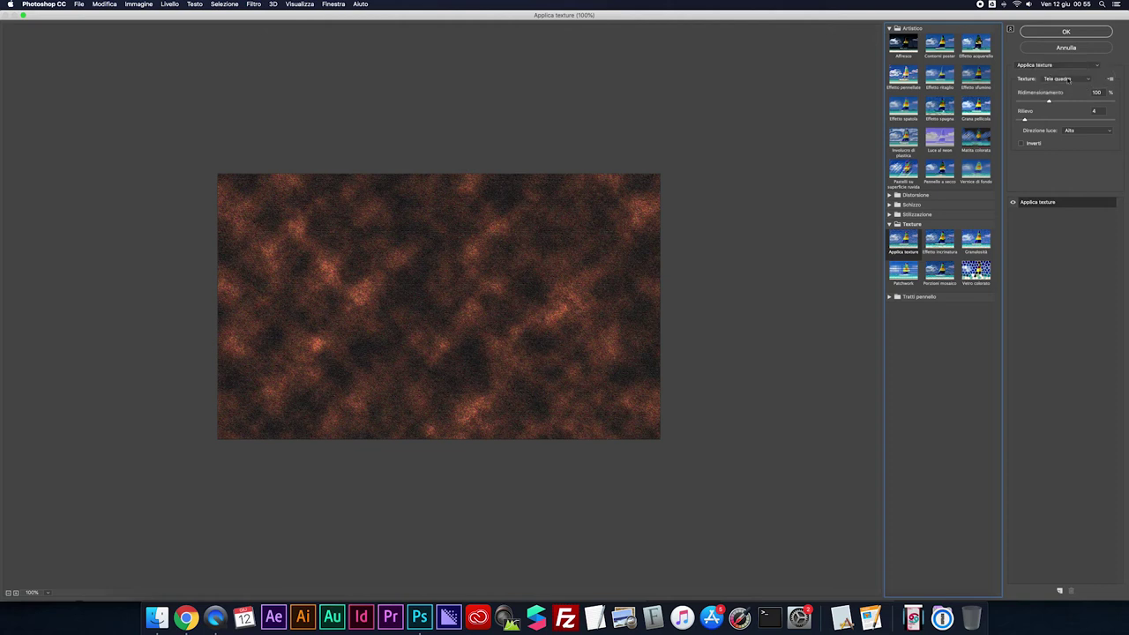
click(1069, 80)
click(1054, 94)
super+click(643, 267)
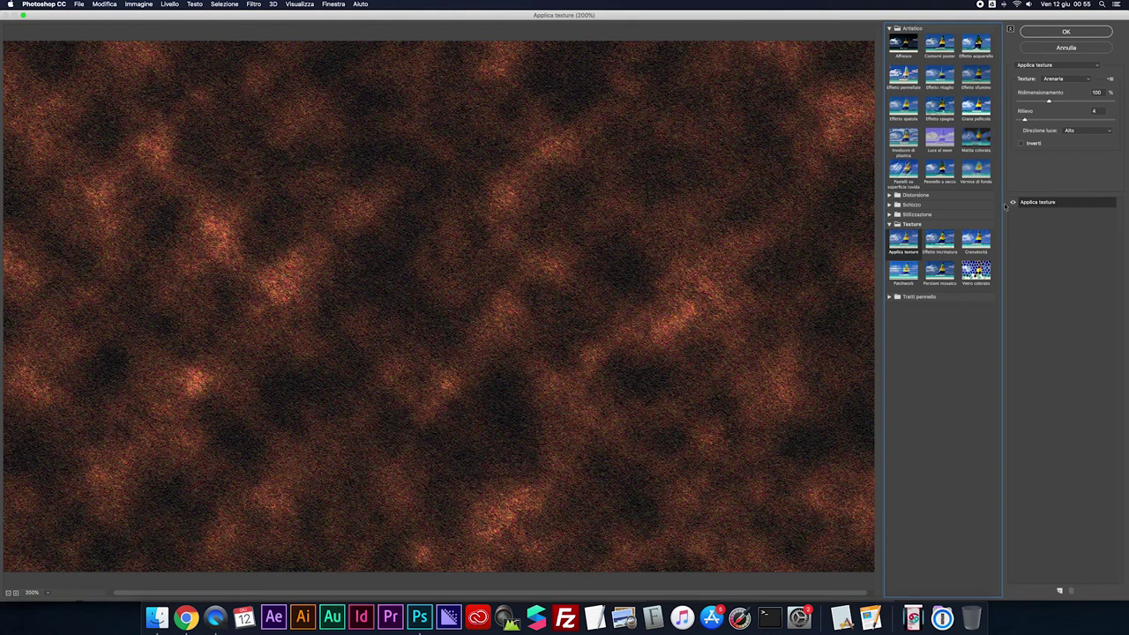
drag(1049, 102, 1113, 108)
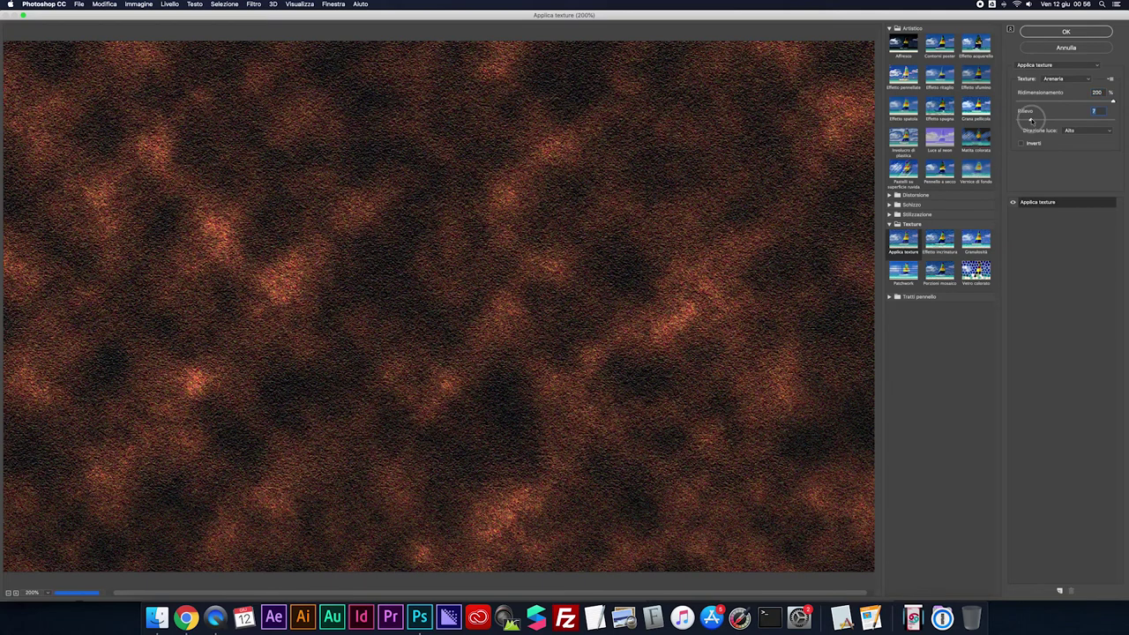
drag(1031, 121, 1028, 121)
click(1044, 33)
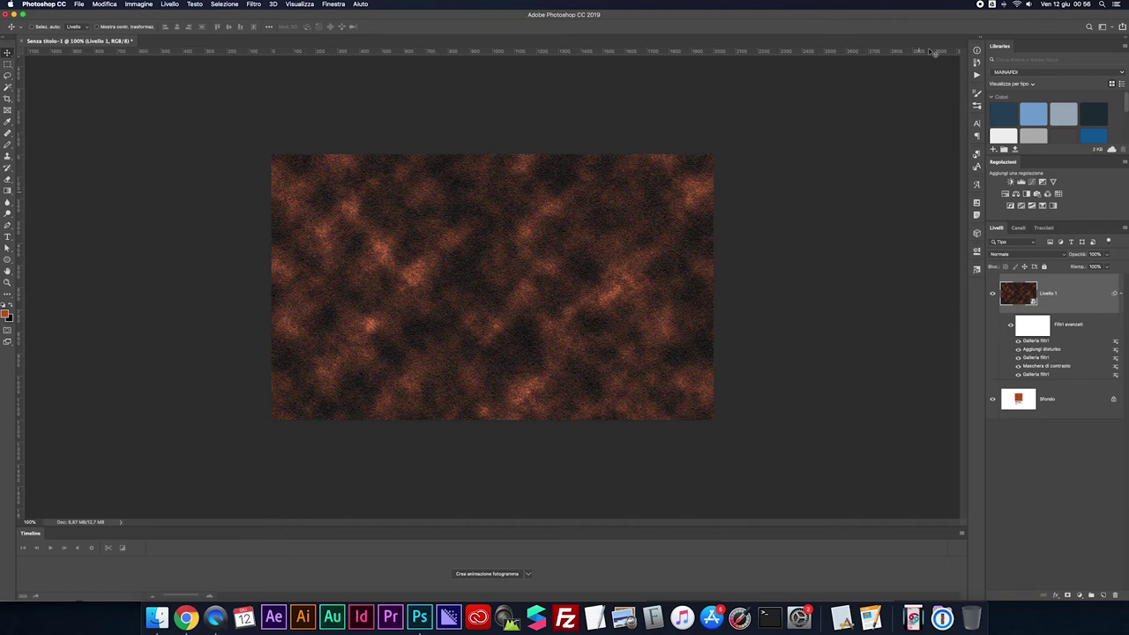
Add a Curve 1 adjustment above Livello 1, nudging midtones up and pulling shadows down.
scroll(494, 276, up, 1)
scroll(389, 263, up, 1)
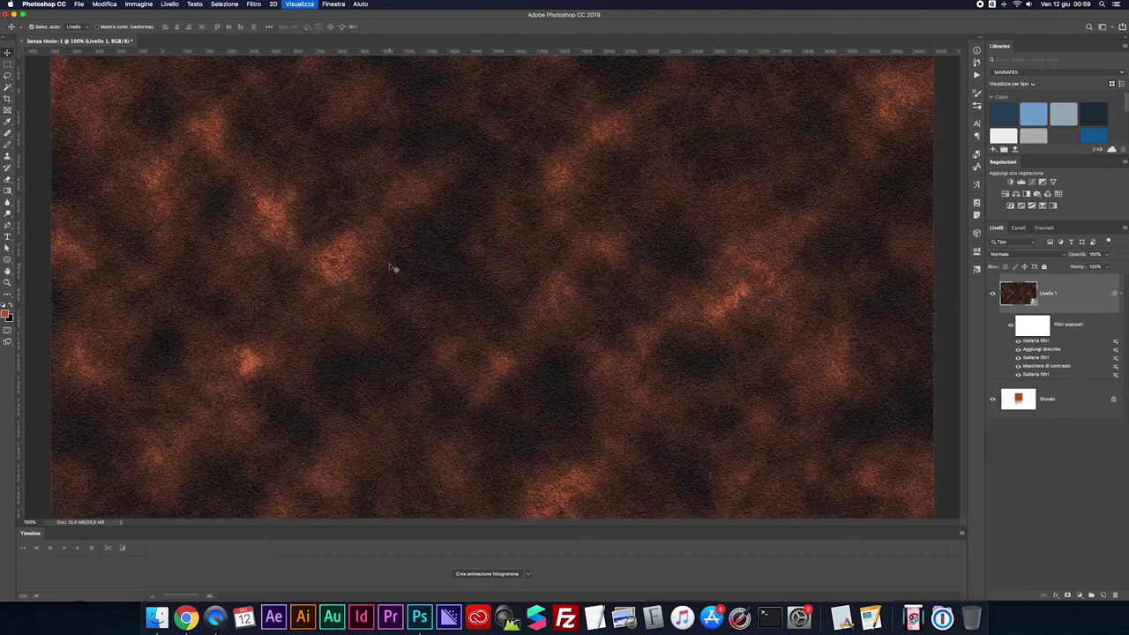
scroll(396, 267, down, 1)
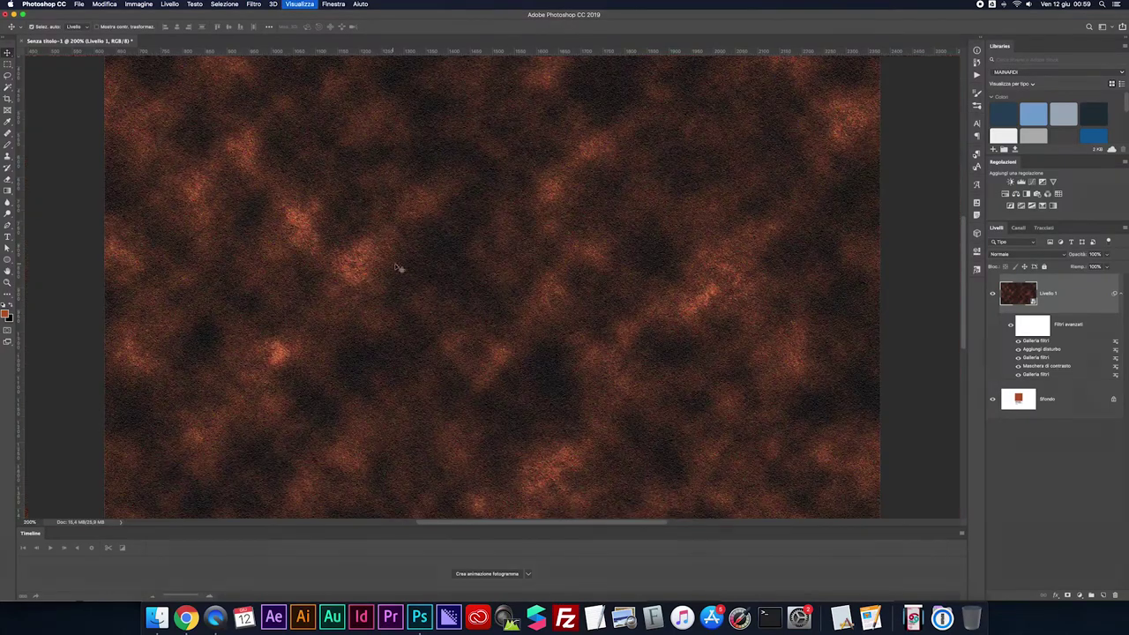
key(super+1)
click(1034, 183)
drag(928, 317, 934, 313)
drag(903, 350, 904, 354)
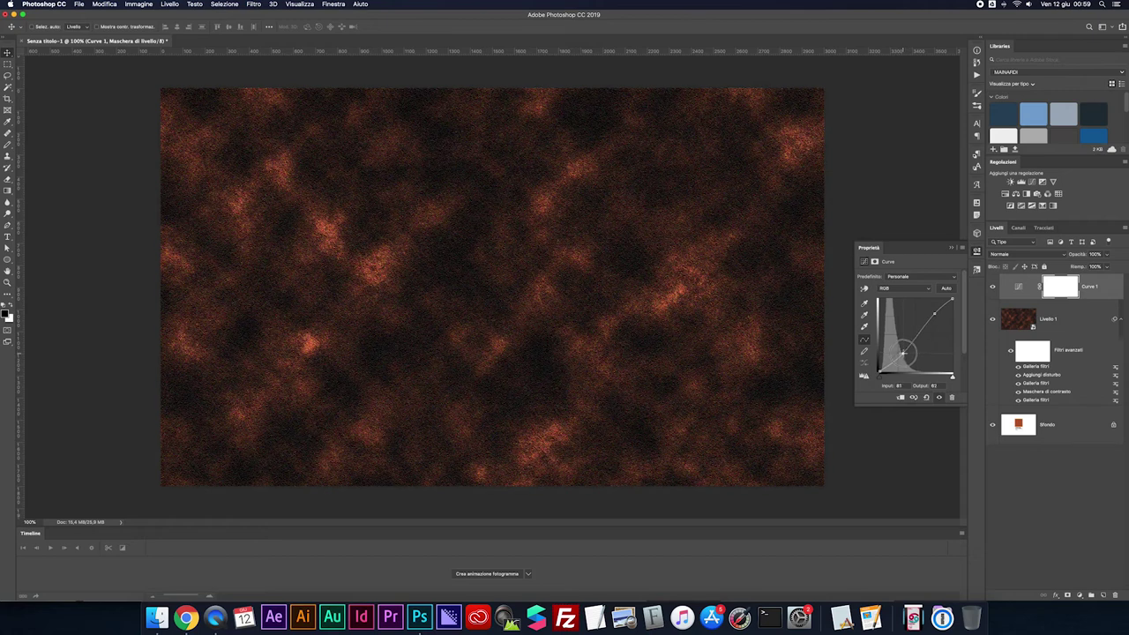
click(952, 250)
click(1014, 320)
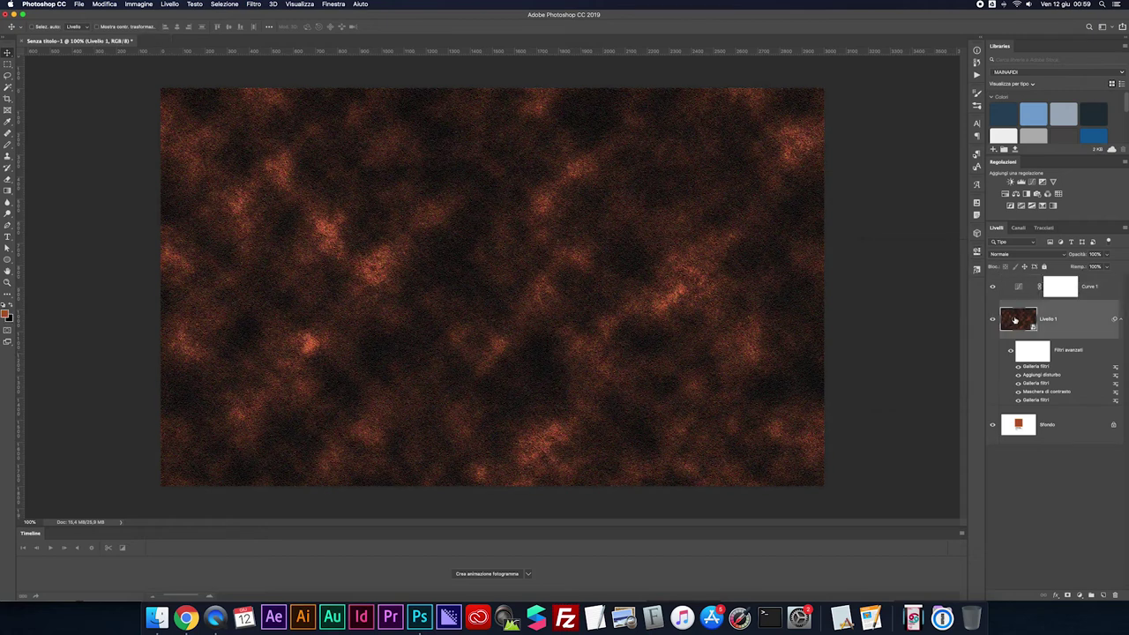
click(1018, 288)
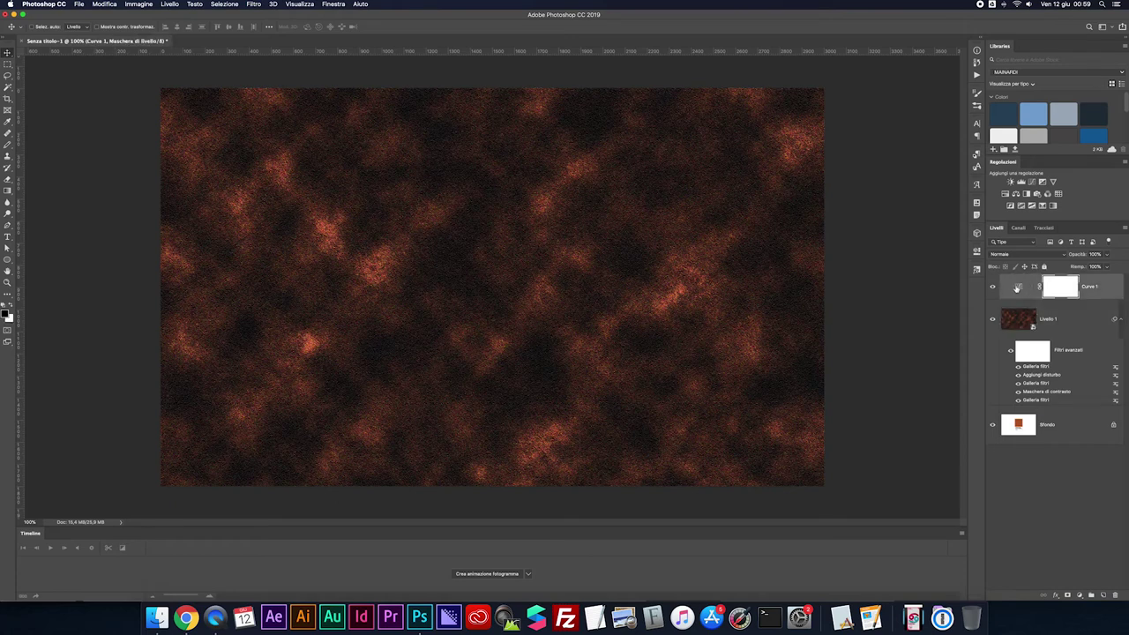
Create new layer Livello 2 and fill it with Nuvole render clouds.
key(super+shift+n)
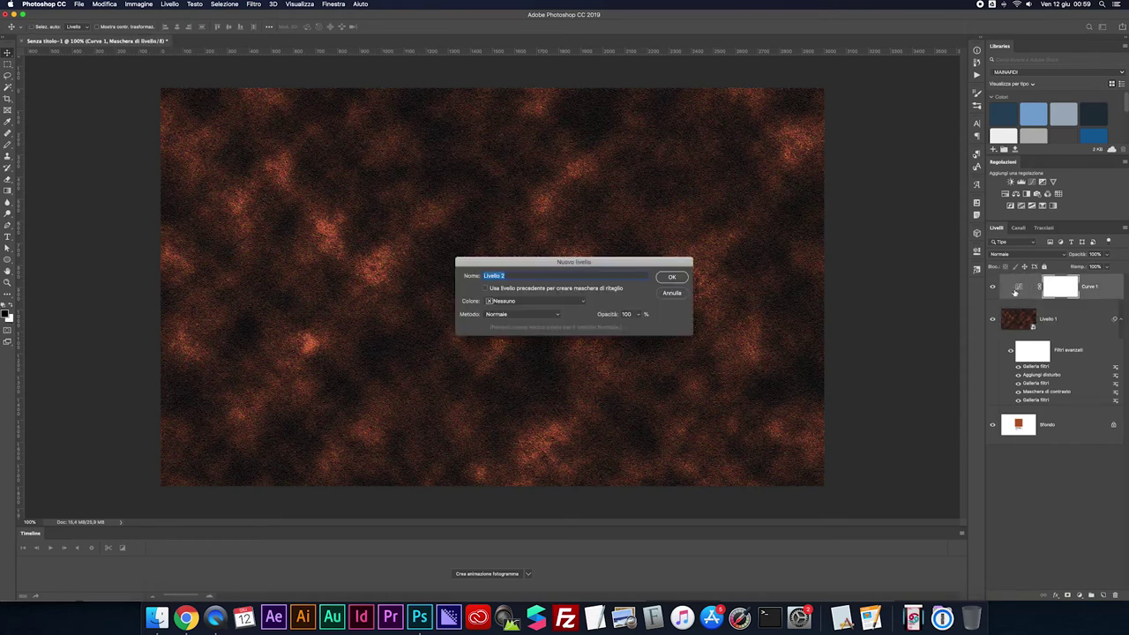
key(Return)
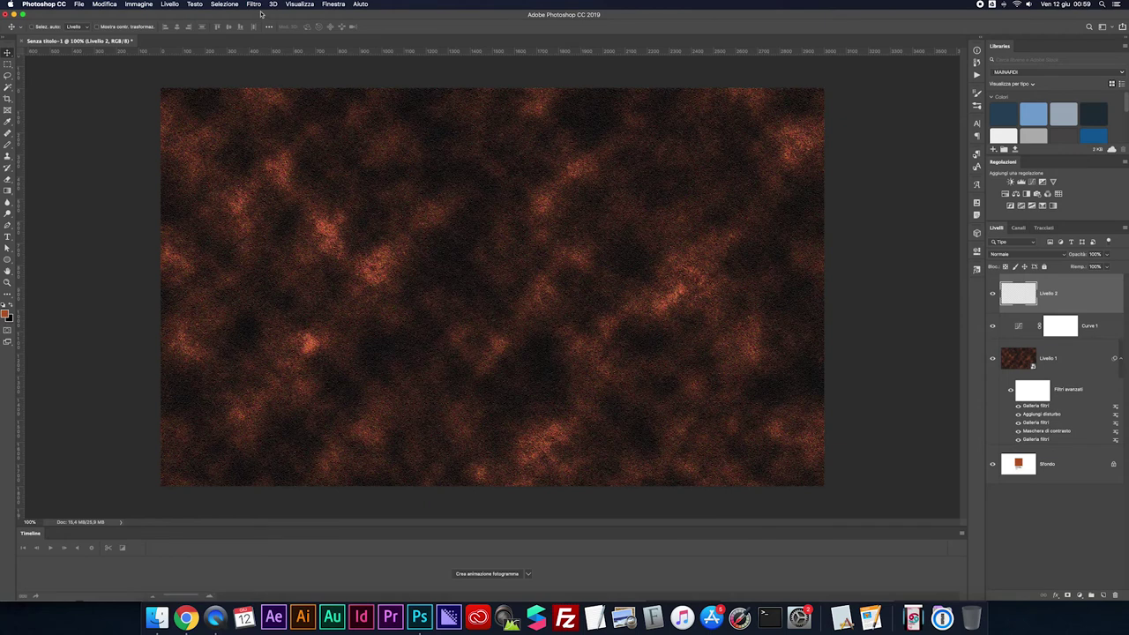
click(254, 5)
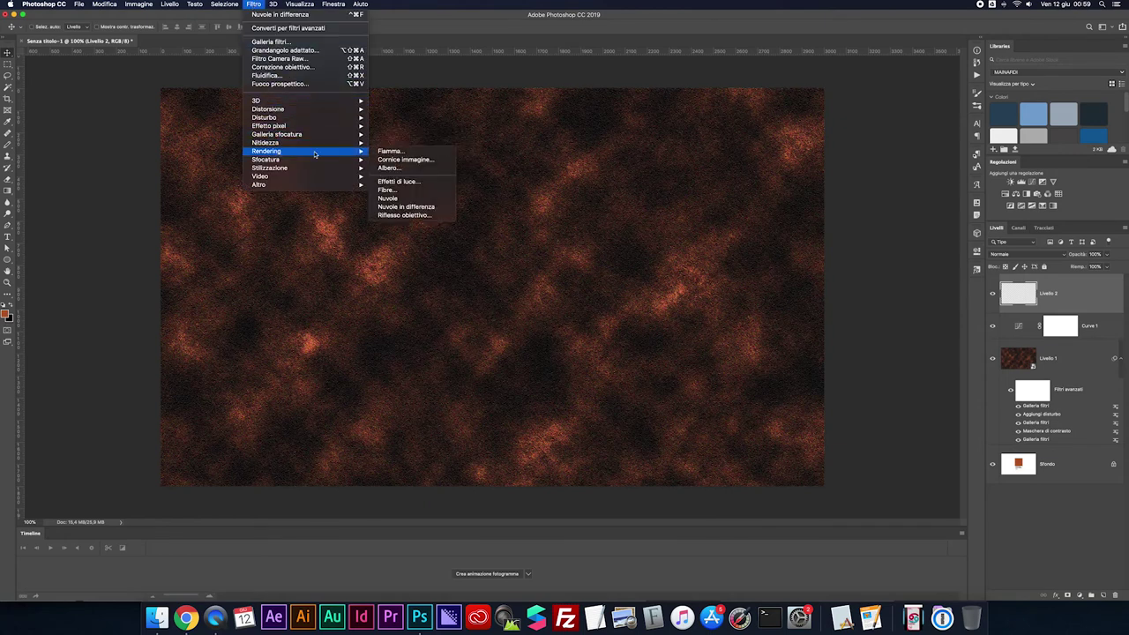
click(405, 199)
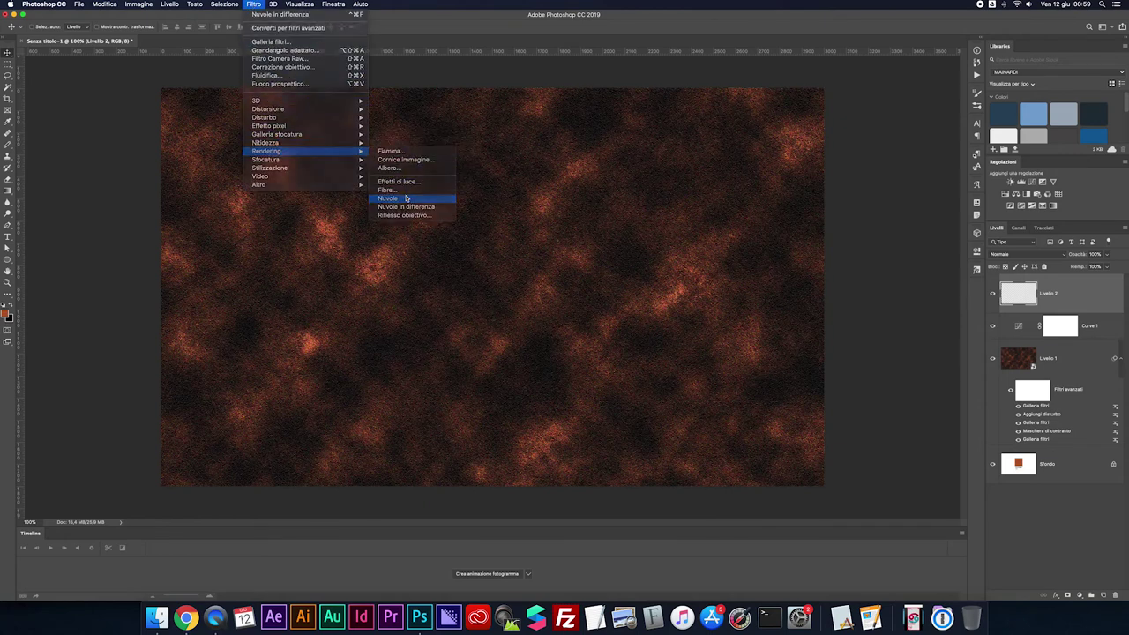
Apply Nuvole in differenza repeatedly to Livello 2 until the clouds form dark veins.
click(257, 5)
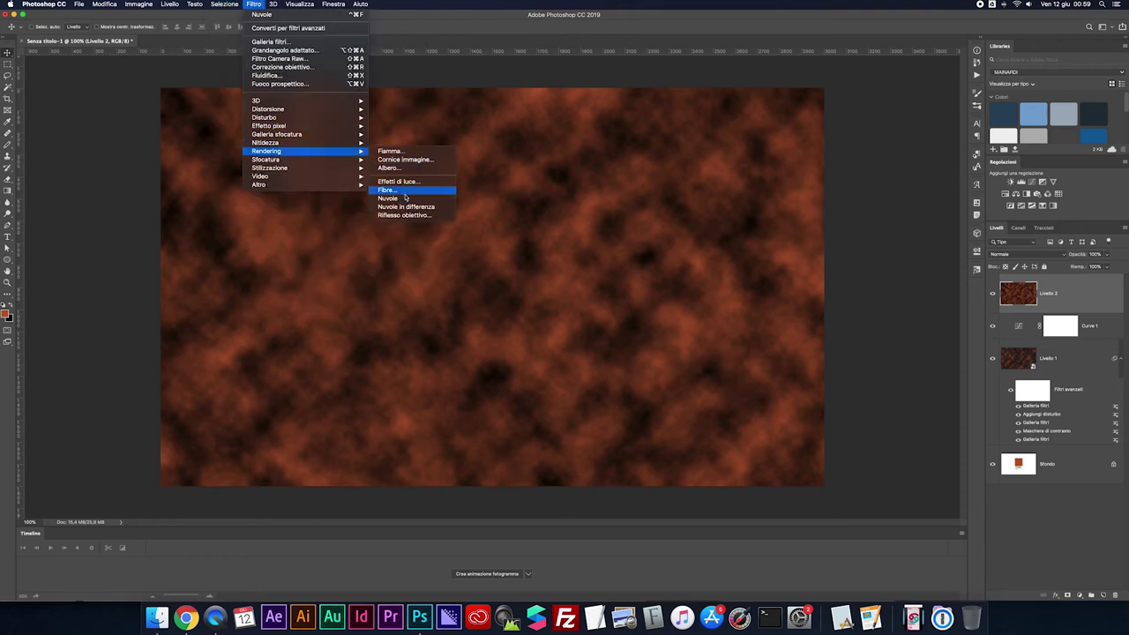
click(396, 210)
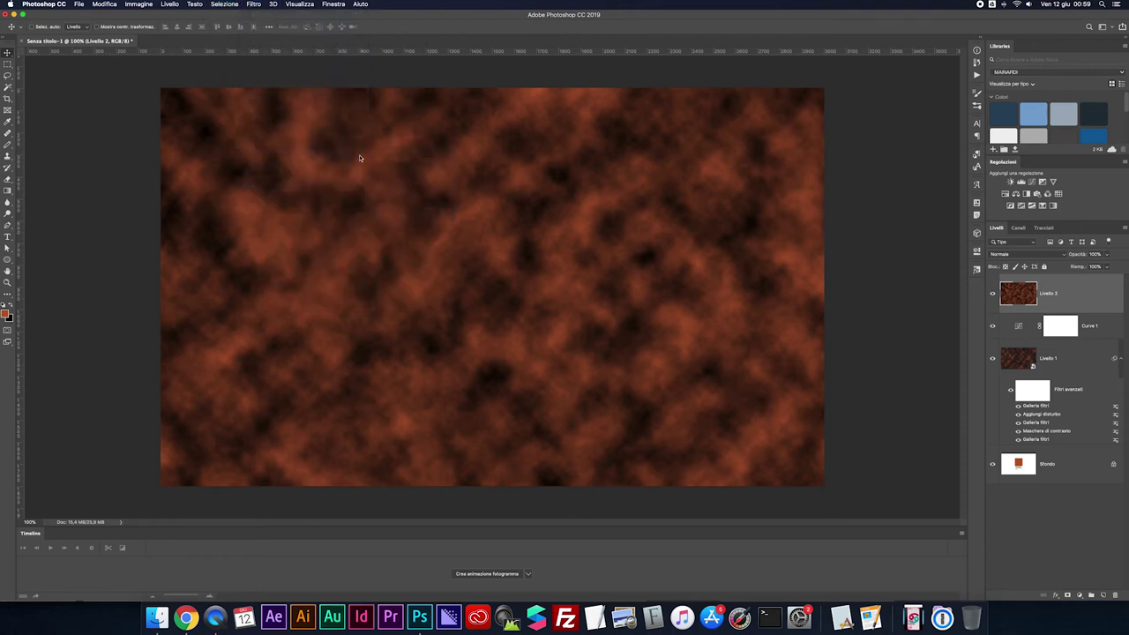
click(253, 4)
click(256, 14)
click(254, 4)
click(256, 14)
click(253, 5)
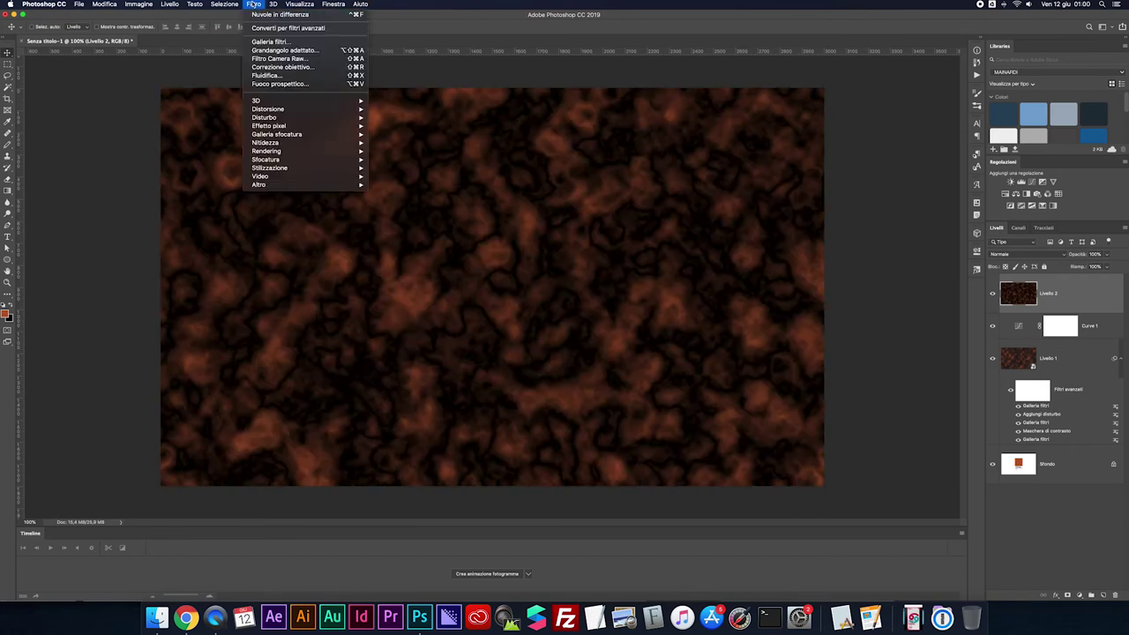
click(256, 14)
click(253, 5)
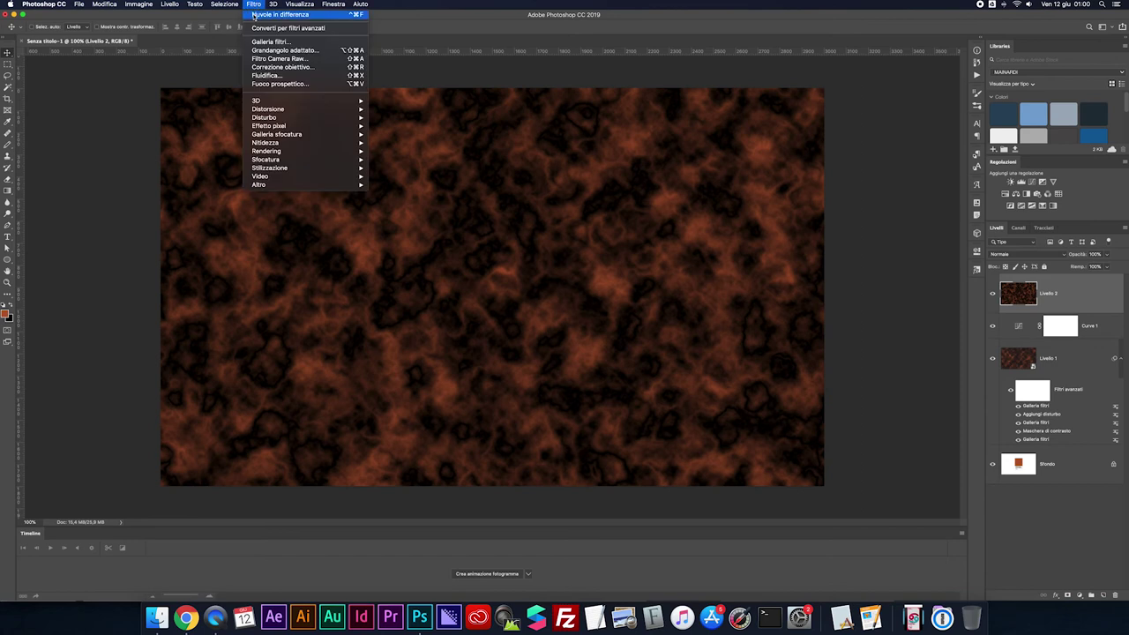
click(256, 14)
click(253, 4)
click(255, 14)
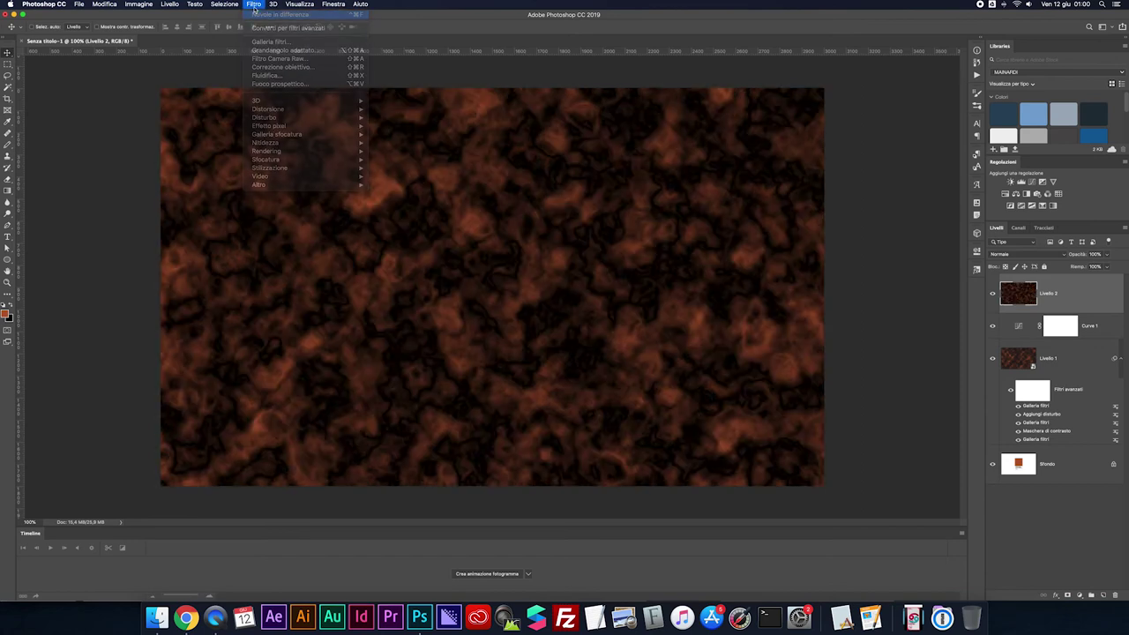
click(254, 5)
click(256, 14)
click(253, 5)
click(256, 14)
click(253, 4)
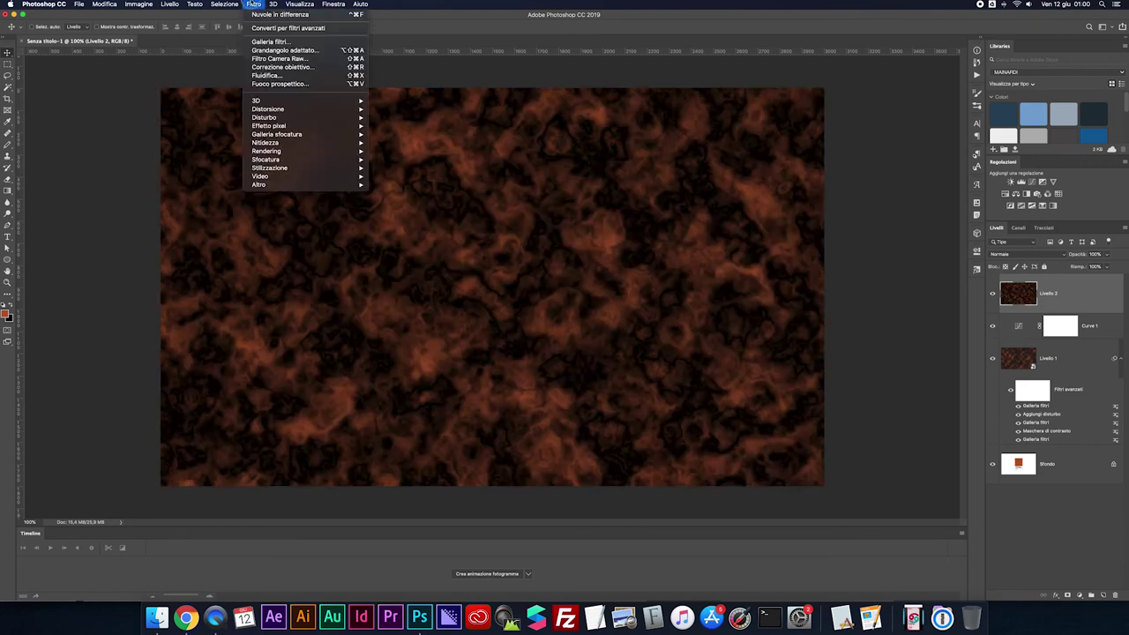
click(256, 14)
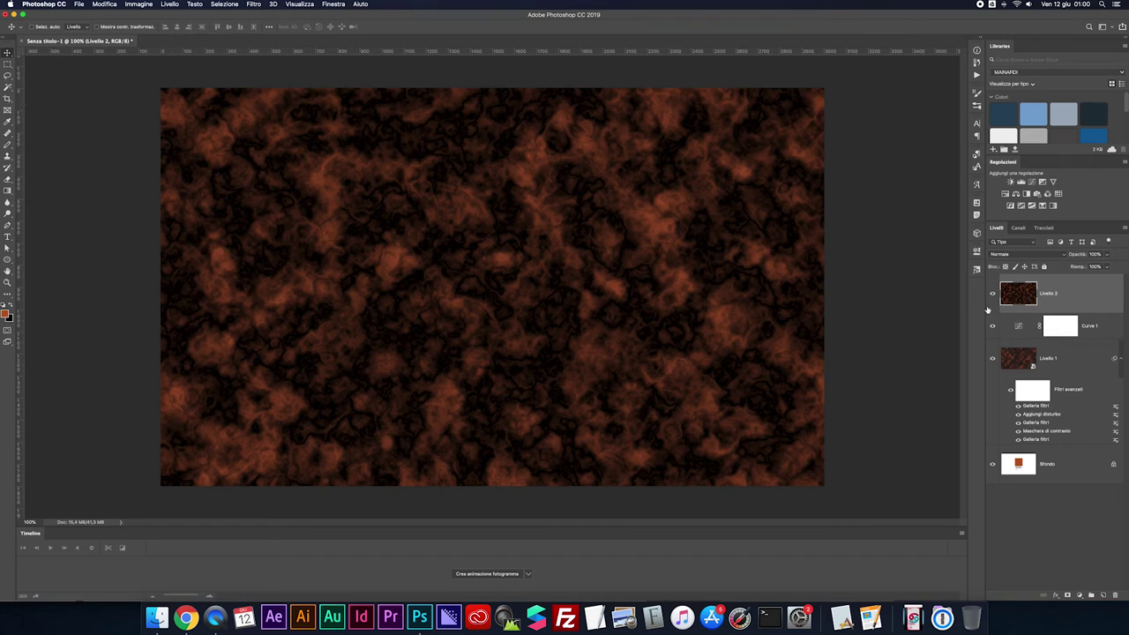
Set Livello 2 to Schermo lineare (Aggiungi) blend mode with 30% fill.
click(1010, 255)
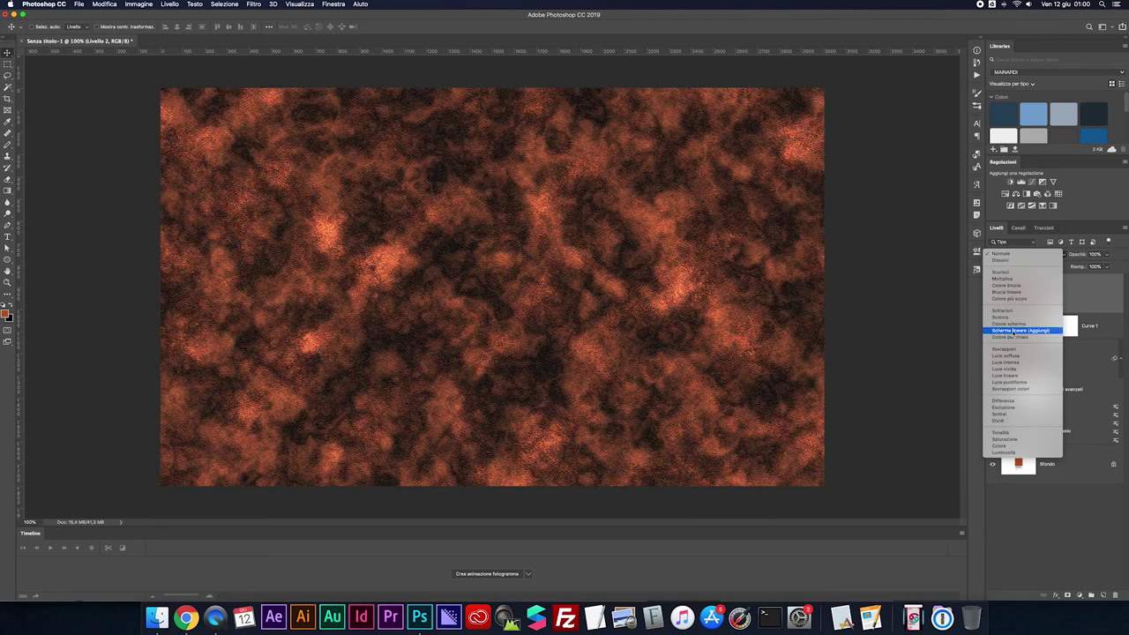
click(1013, 330)
click(1107, 268)
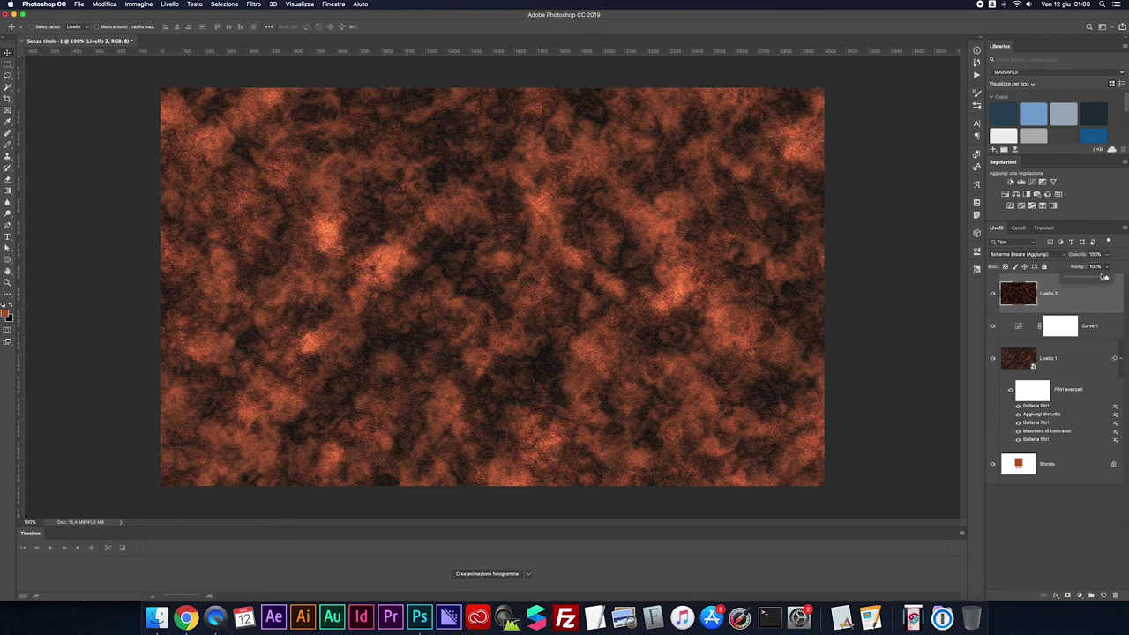
drag(1107, 279, 1080, 279)
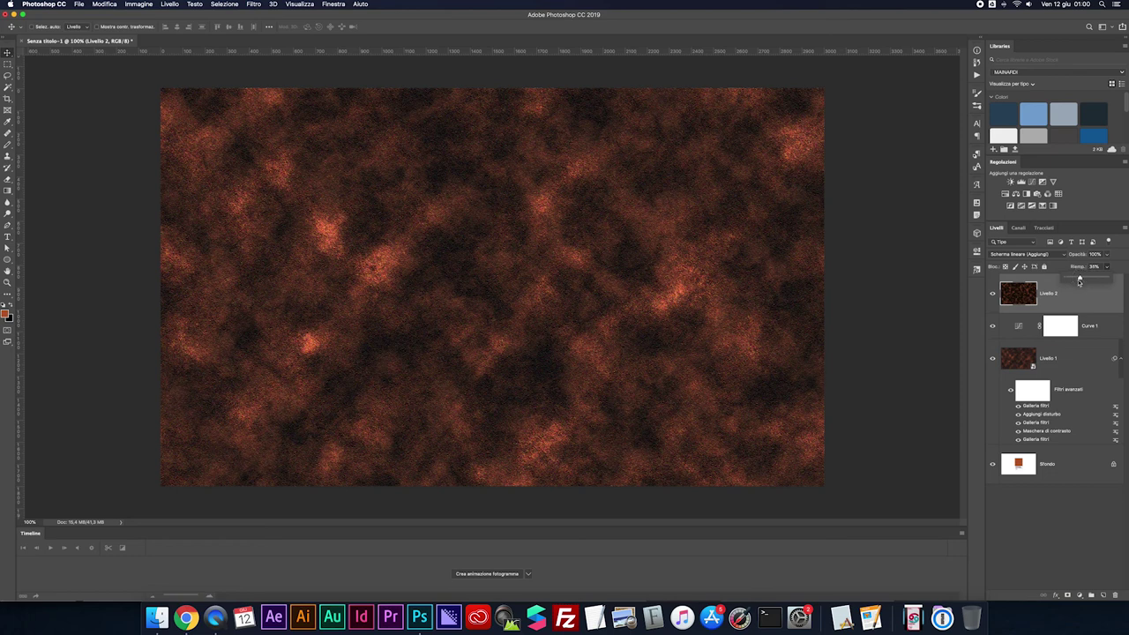
Toggle the difference-clouds layer's visibility repeatedly to compare the texture with and without it.
click(993, 297)
click(992, 296)
click(993, 296)
click(993, 296)
click(993, 296)
click(993, 296)
click(993, 297)
click(993, 296)
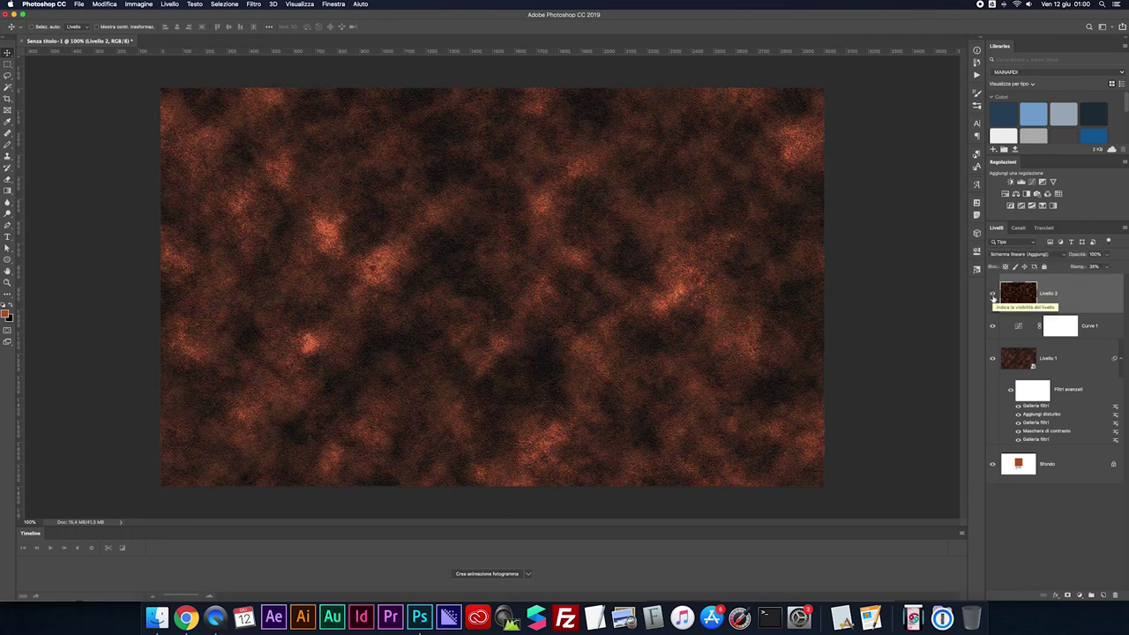
key(super+plus)
key(super+minus)
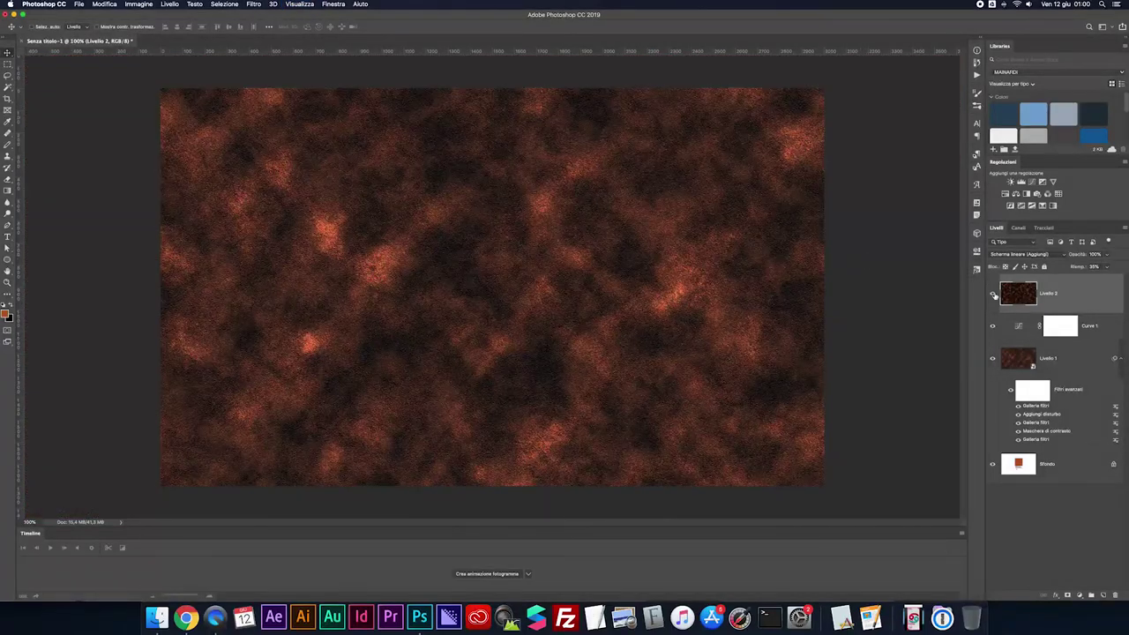
click(992, 295)
click(993, 294)
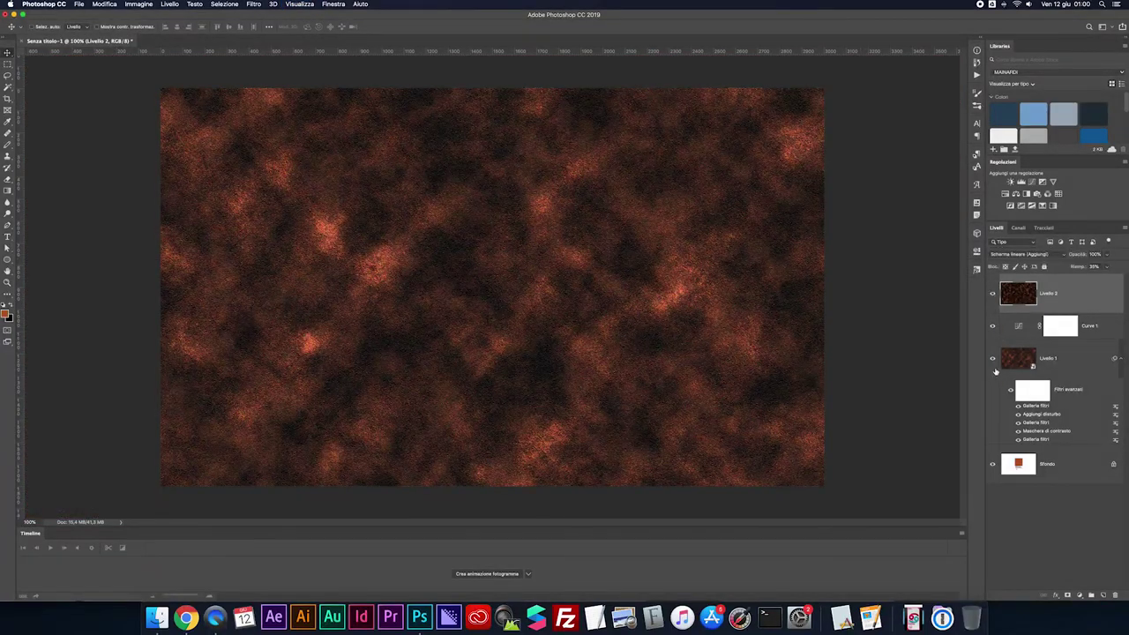